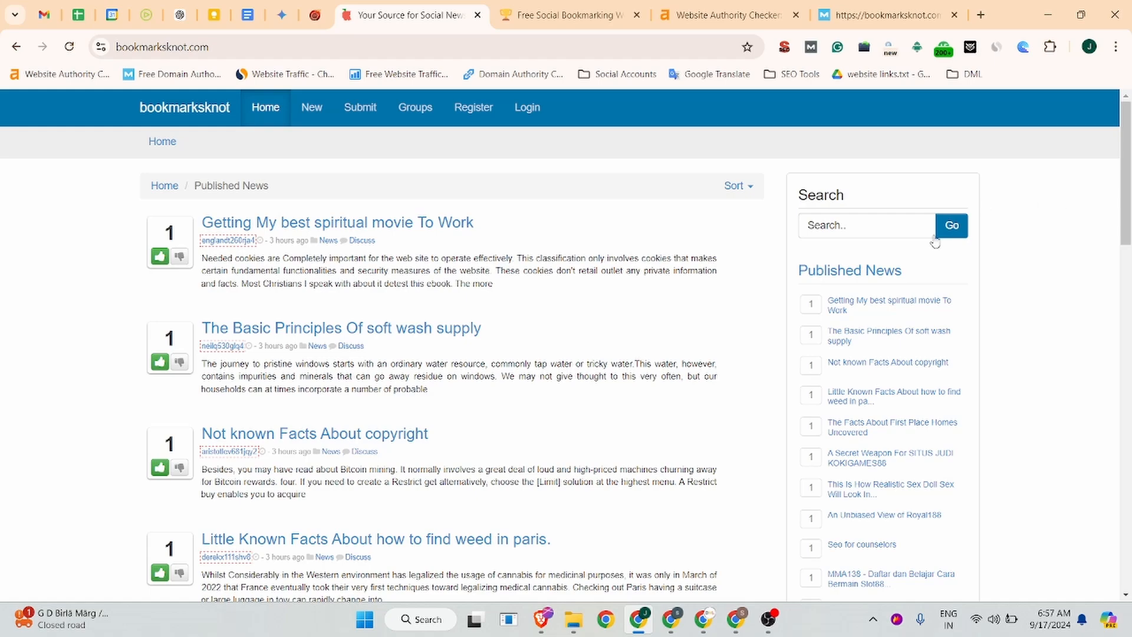
- Review the bookmarksknot.com home page and its authority reports in the Ahrefs and Moz checkers
click(165, 46)
scroll(305, 250, down, 15)
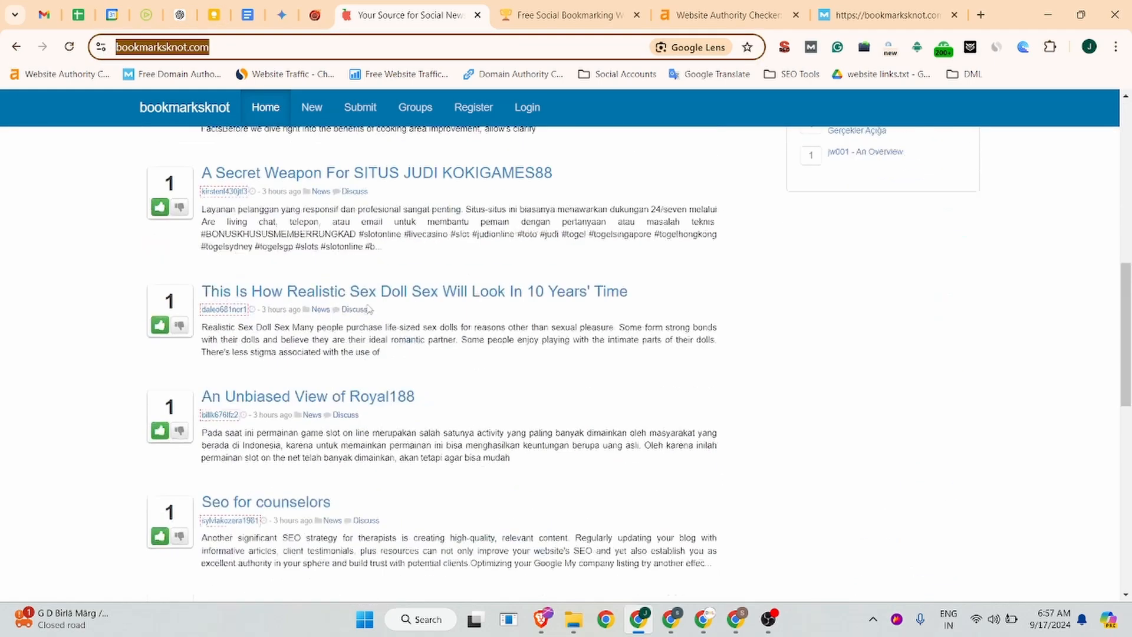
scroll(305, 251, up, 15)
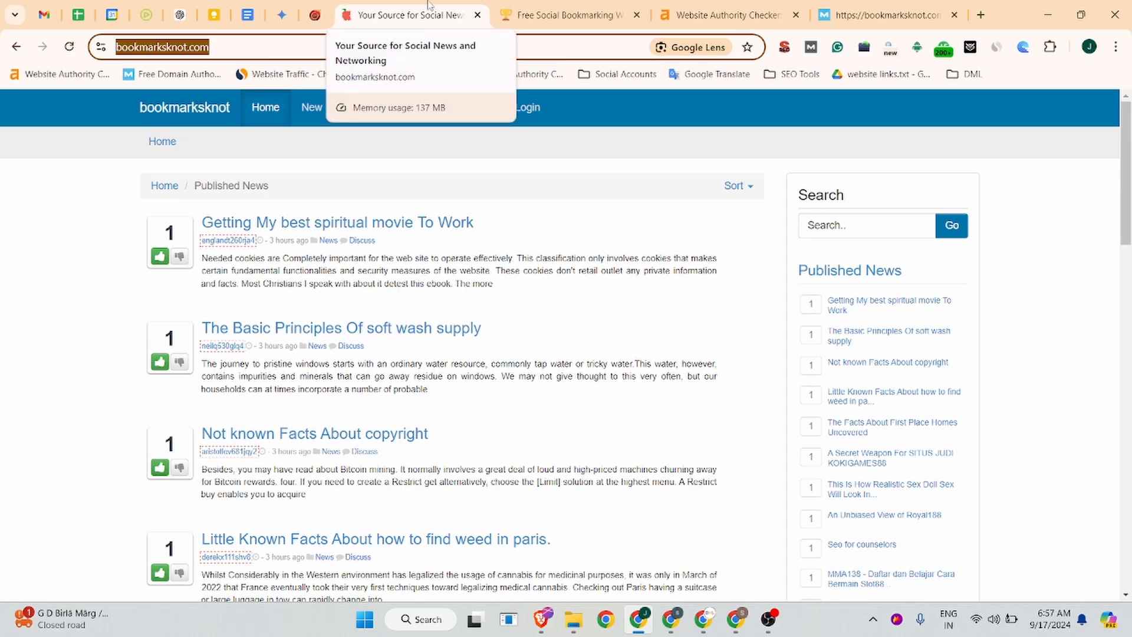
click(763, 13)
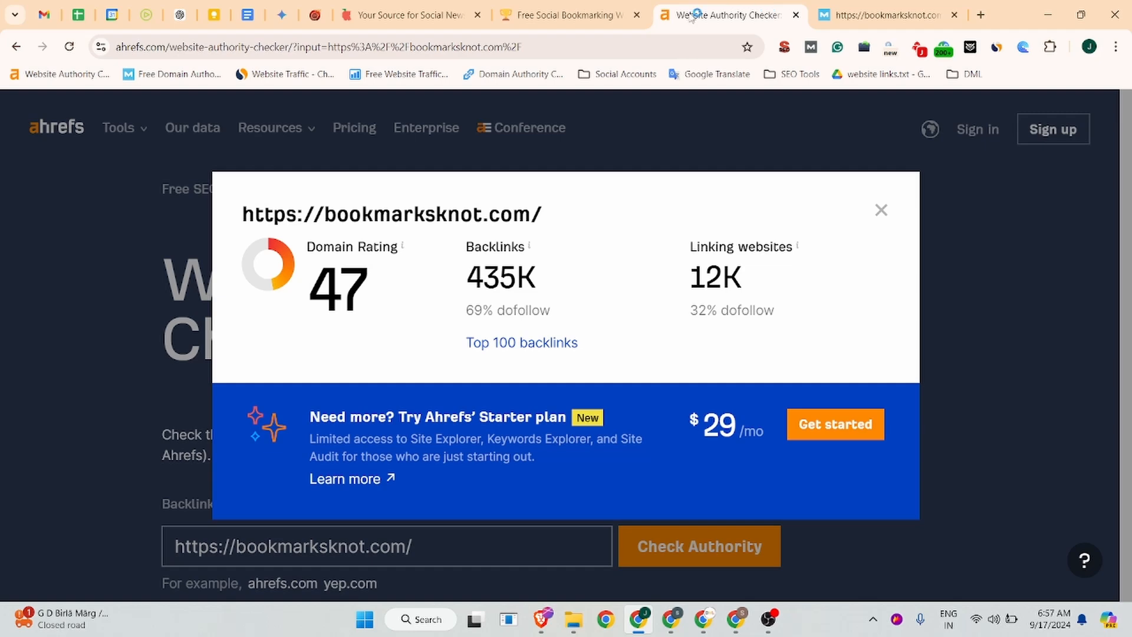
click(884, 15)
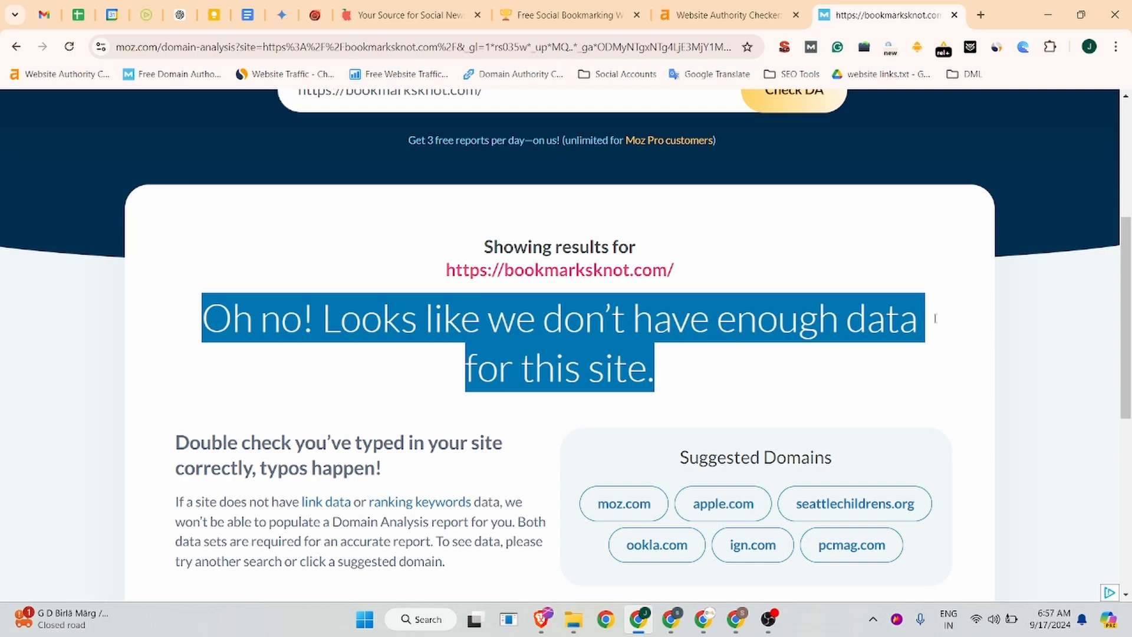
scroll(699, 298, up, 5)
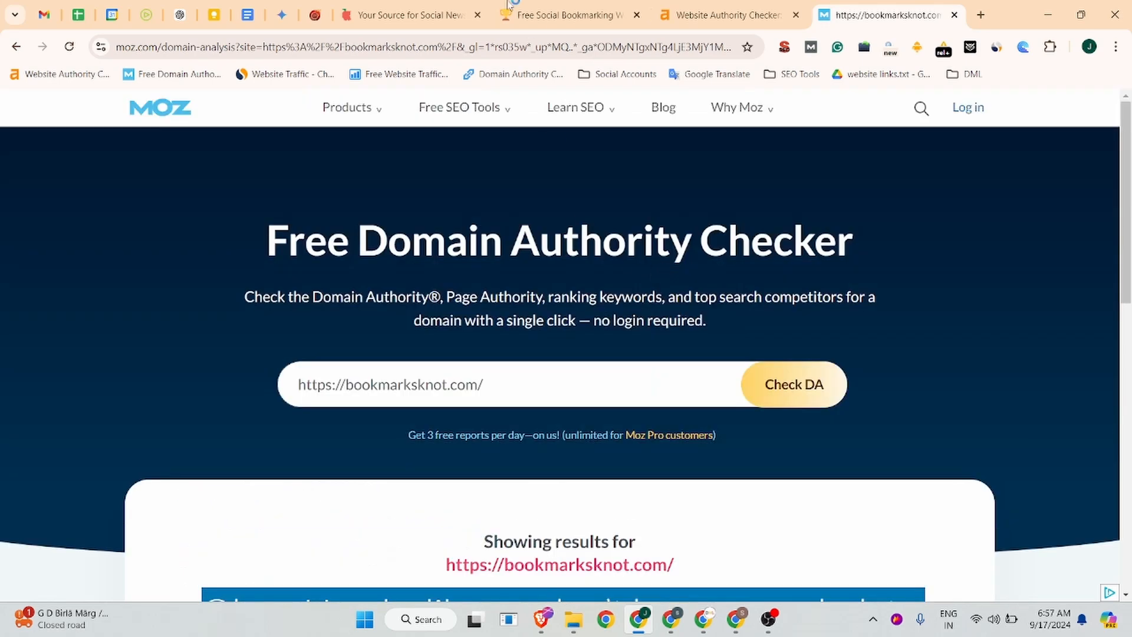
- Examine the Similarweb traffic, ranking and geography data for bookmarksknot.com
click(439, 11)
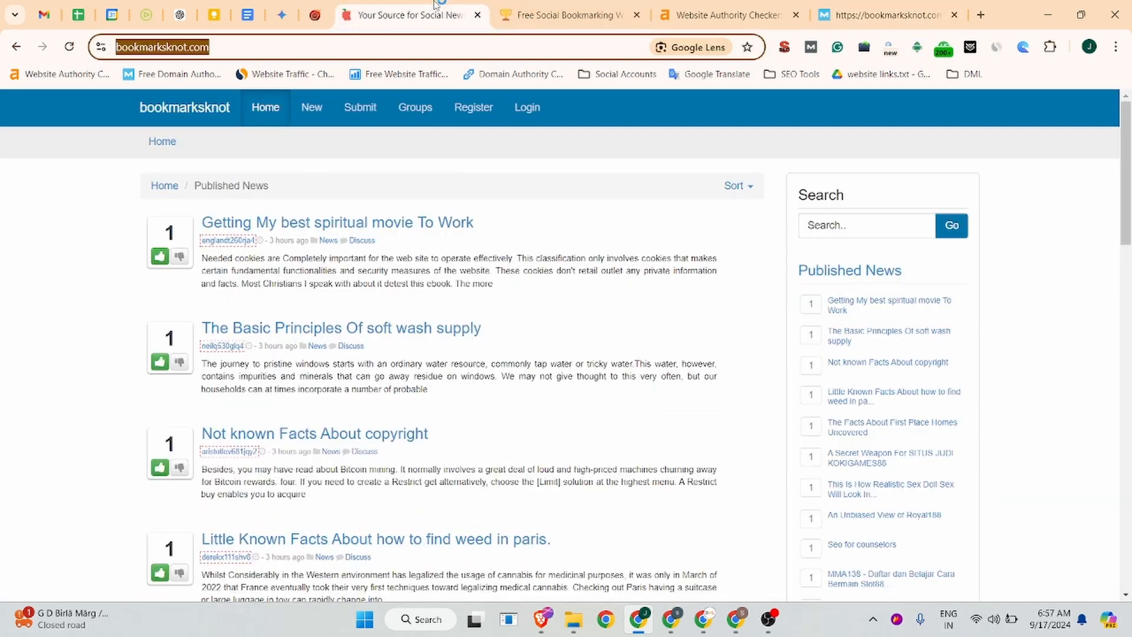
click(994, 49)
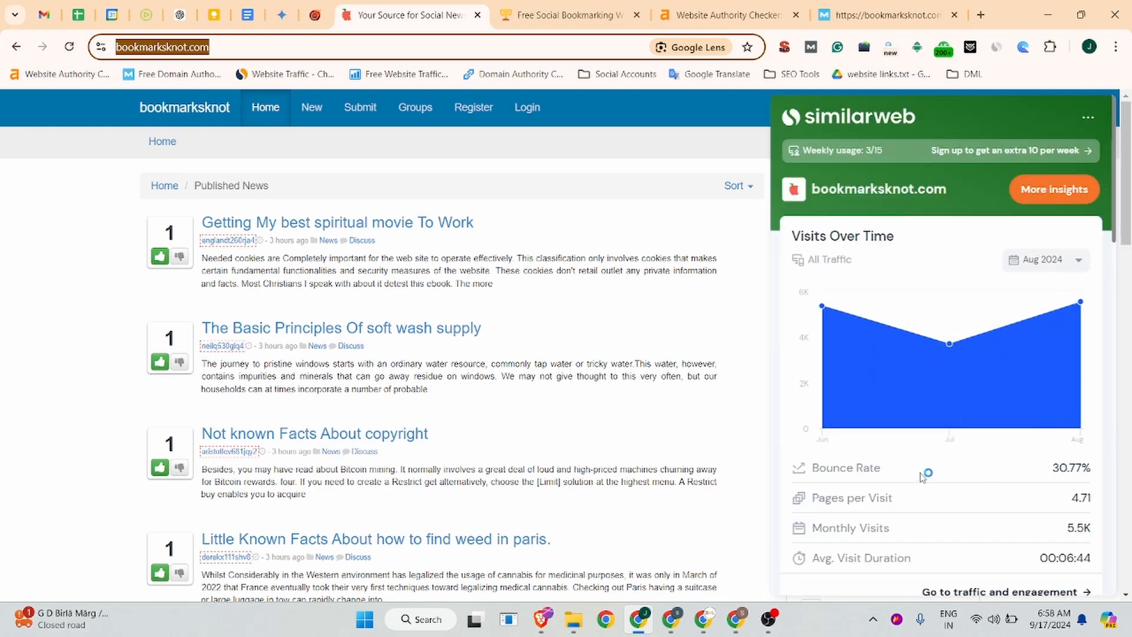
scroll(1006, 489, down, 18)
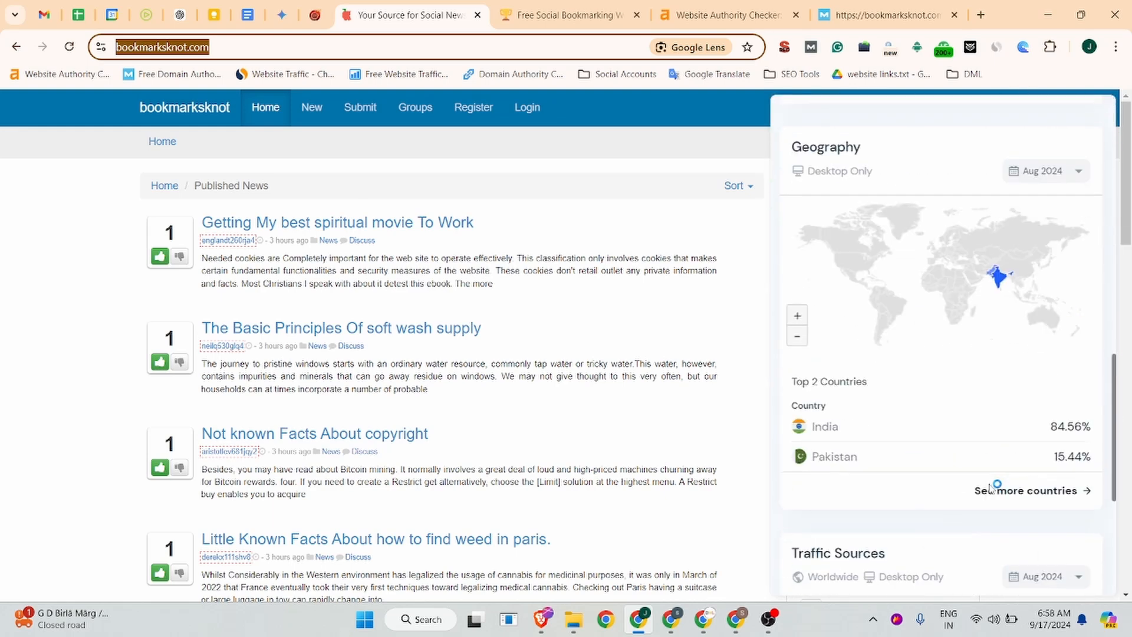
scroll(997, 487, up, 7)
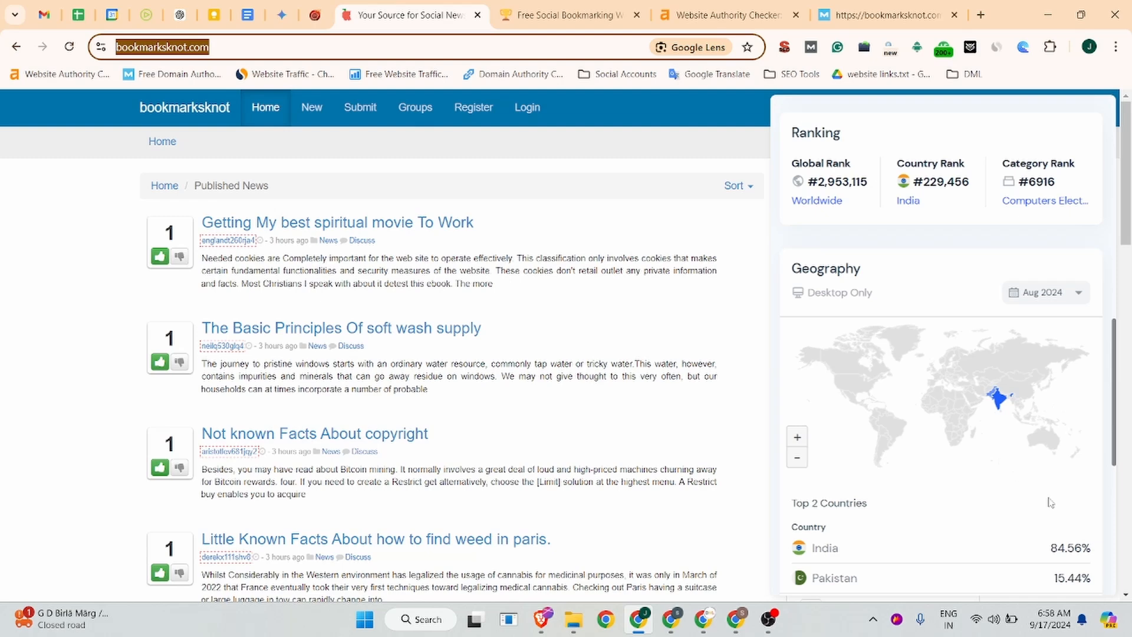
scroll(1015, 147, up, 1)
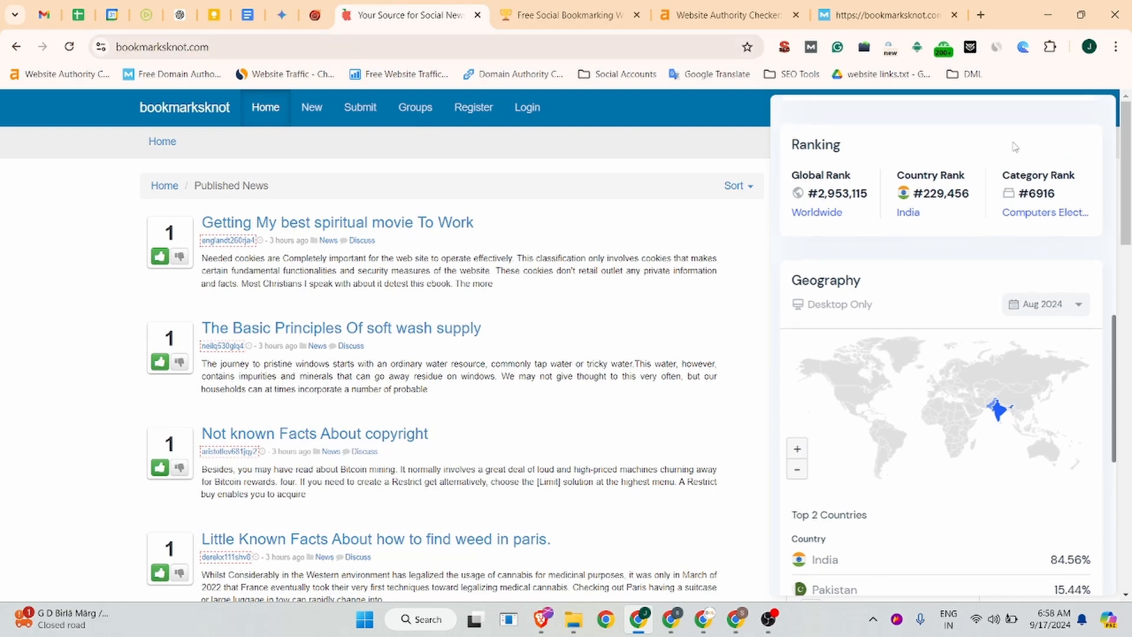
scroll(1015, 146, up, 5)
click(39, 224)
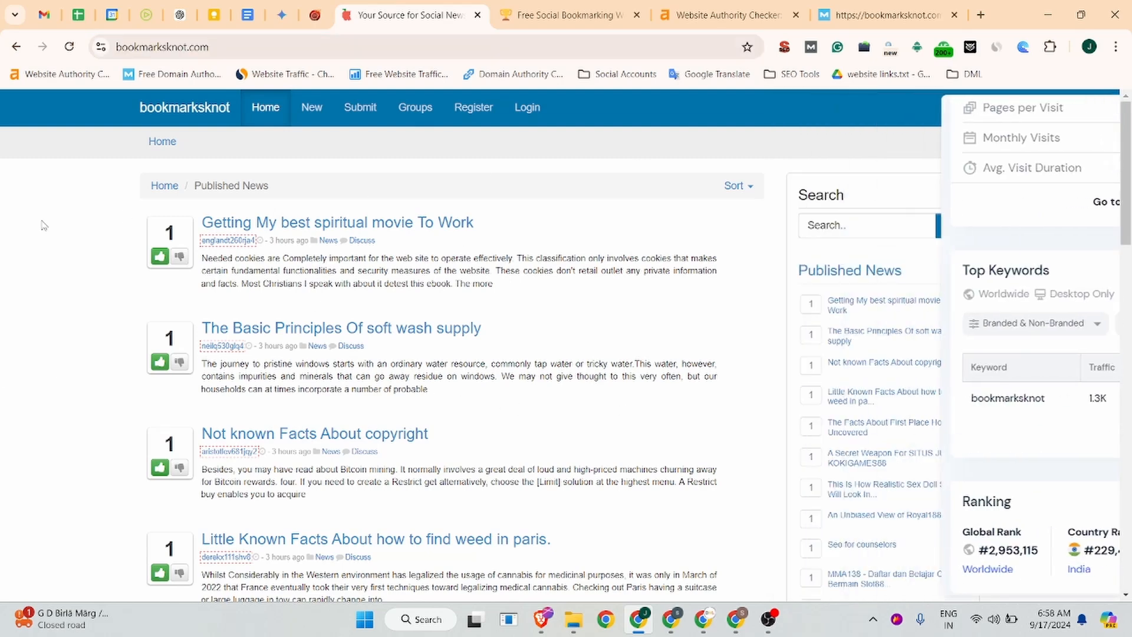
- Register a bookmarksknot account with the username jobma, the contact's e-mail and the account password
click(471, 113)
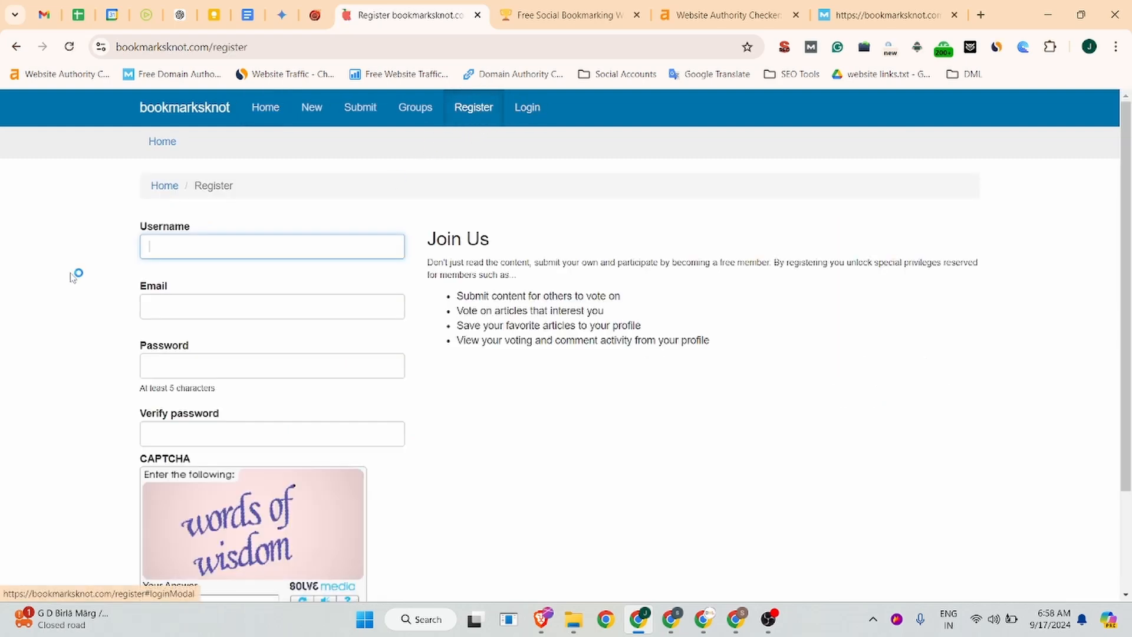
click(192, 244)
click(233, 281)
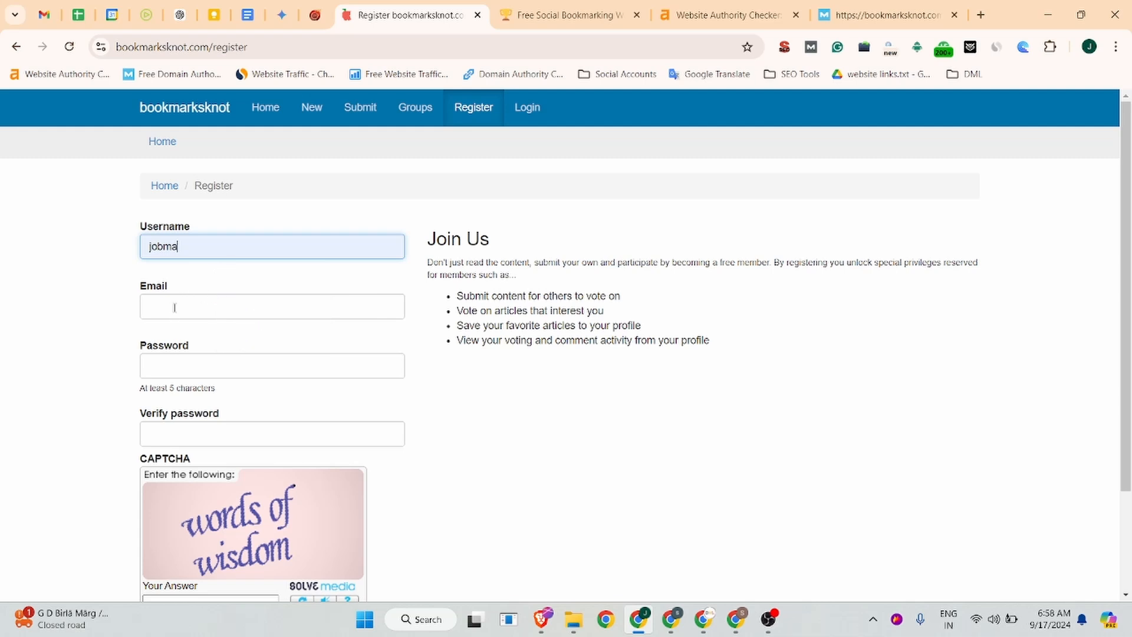
click(177, 307)
click(259, 337)
click(190, 372)
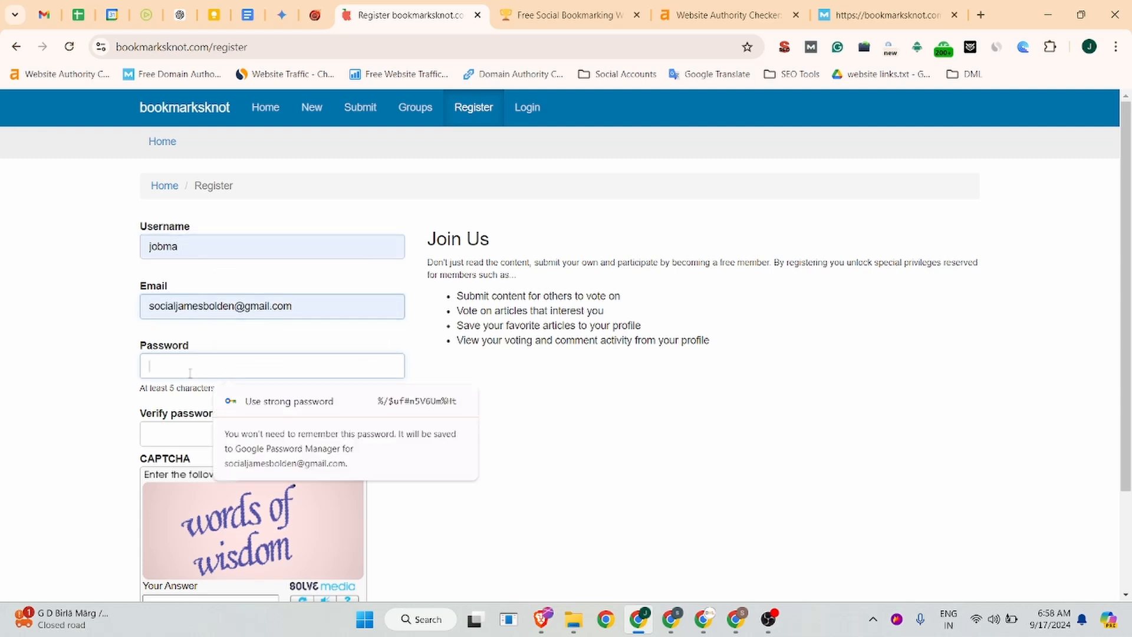
text(••)
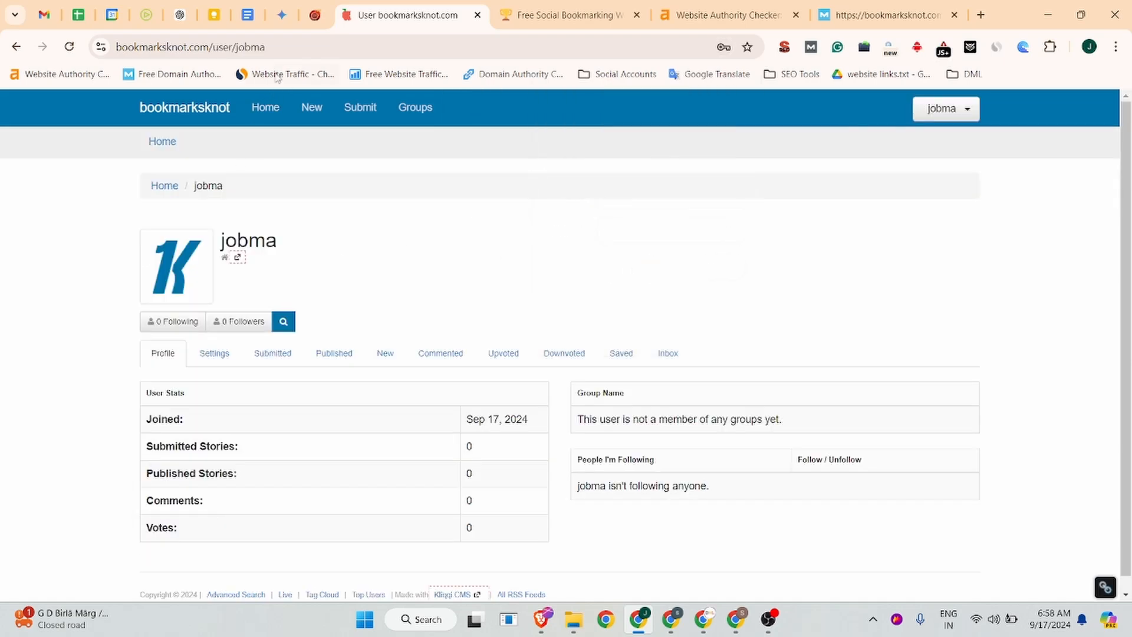
- Open the form for submitting a new story on bookmarksknot
click(277, 47)
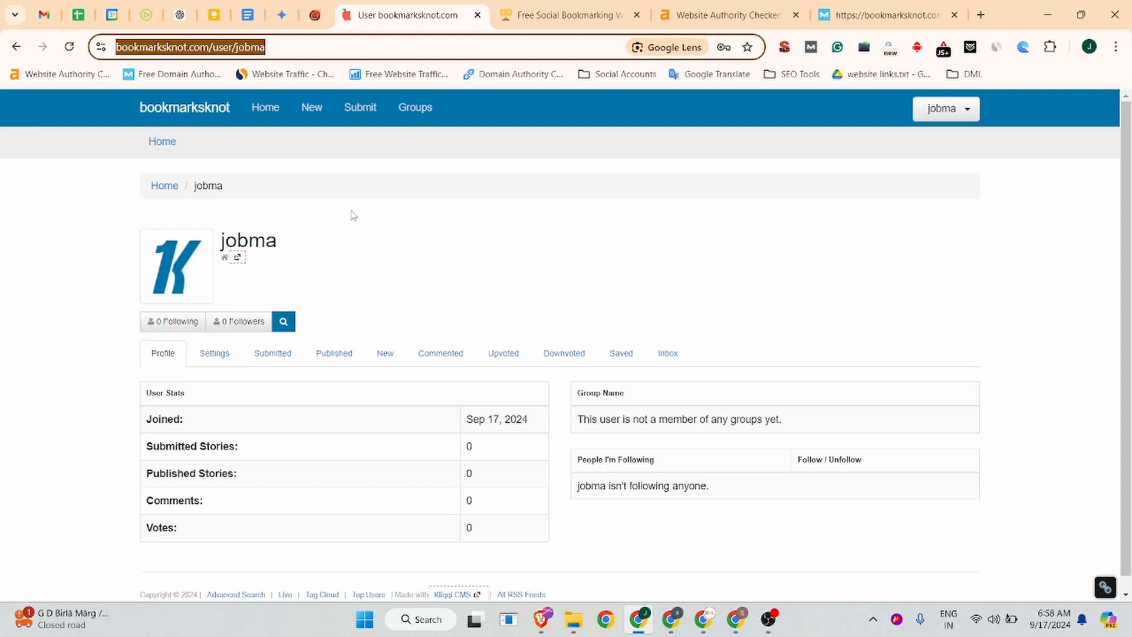
click(359, 109)
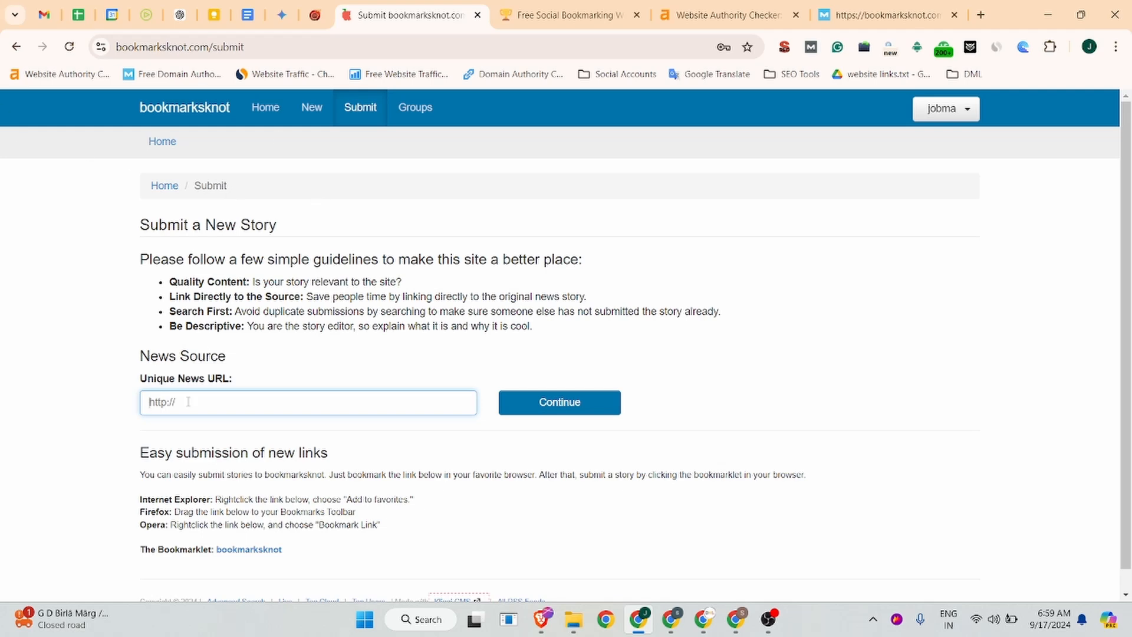
- Switch to the Jobma site, open its Live video interviews page and select the page text from the heading through the panel interview paragraph
click(146, 14)
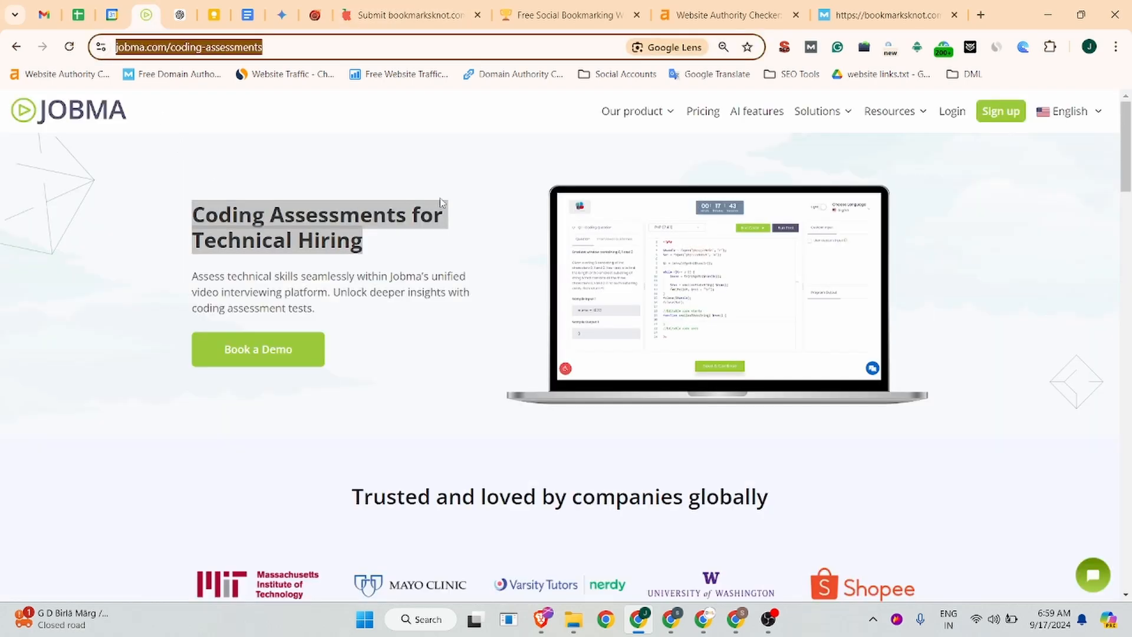
click(671, 116)
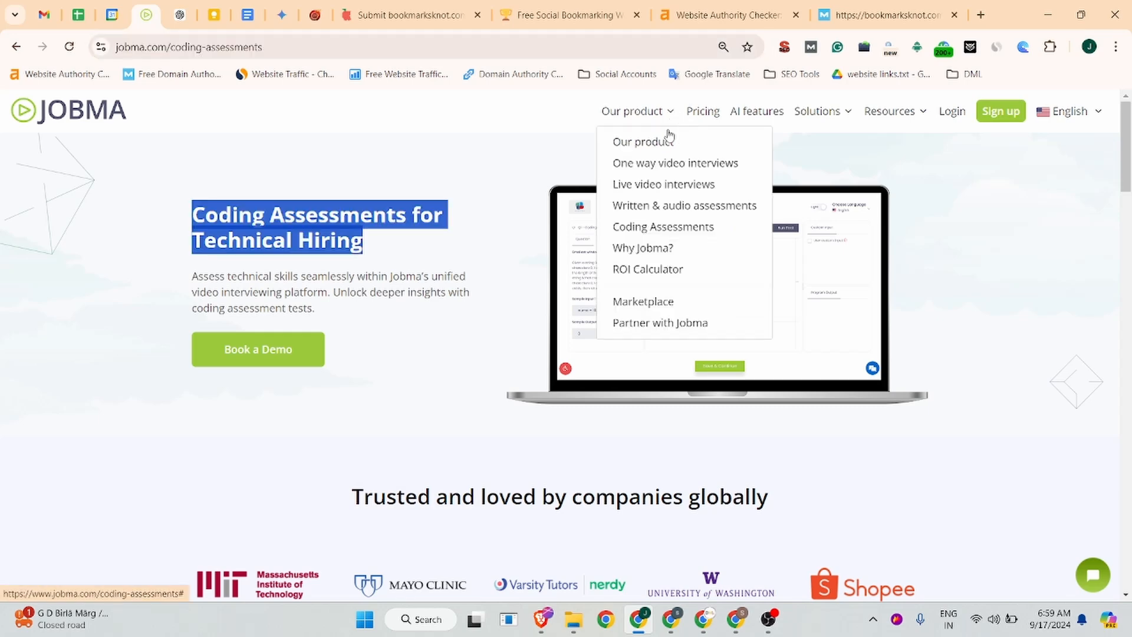
click(680, 185)
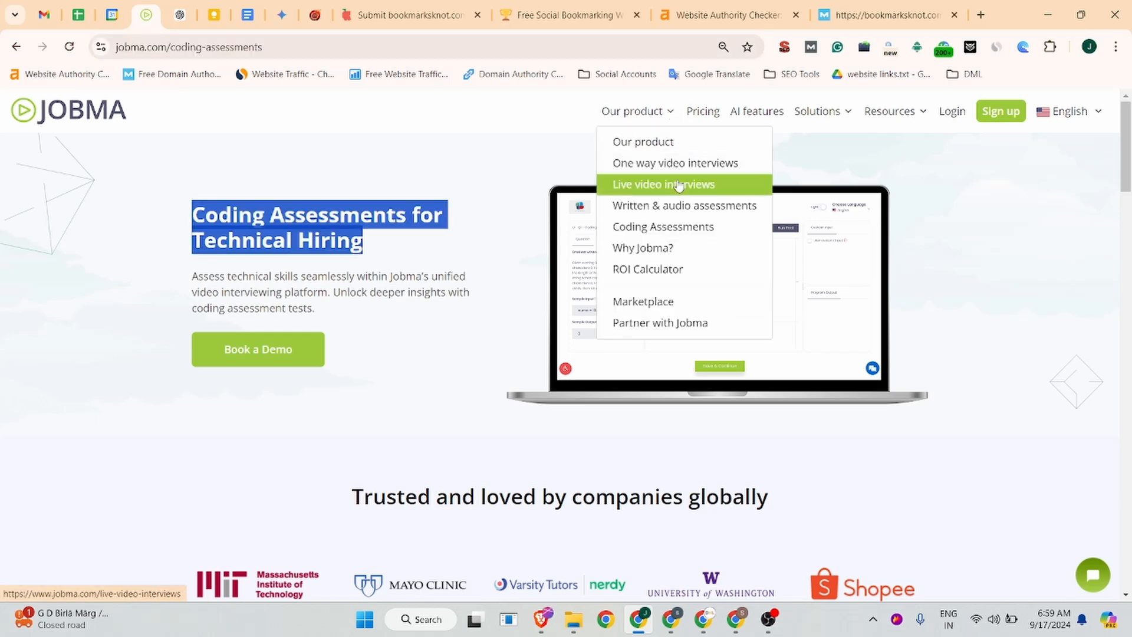
drag(193, 231, 805, 369)
scroll(796, 504, down, 10)
scroll(796, 507, down, 10)
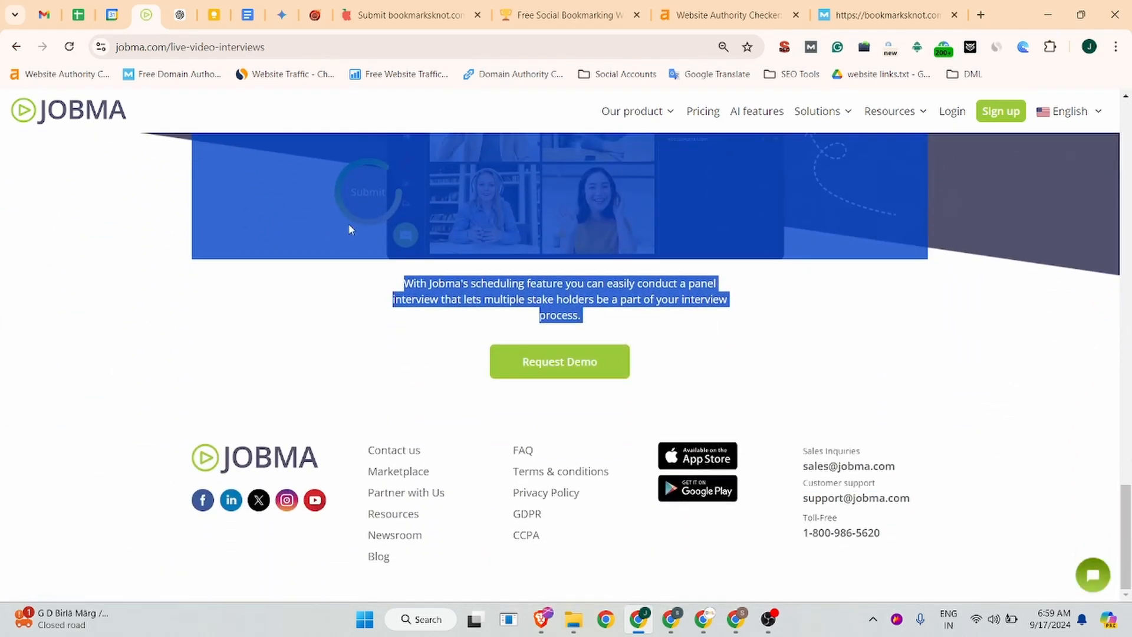
- In a new ChatGPT chat, send "give me description for this content" followed by the Jobma live video interviewing page text in quotes
click(180, 15)
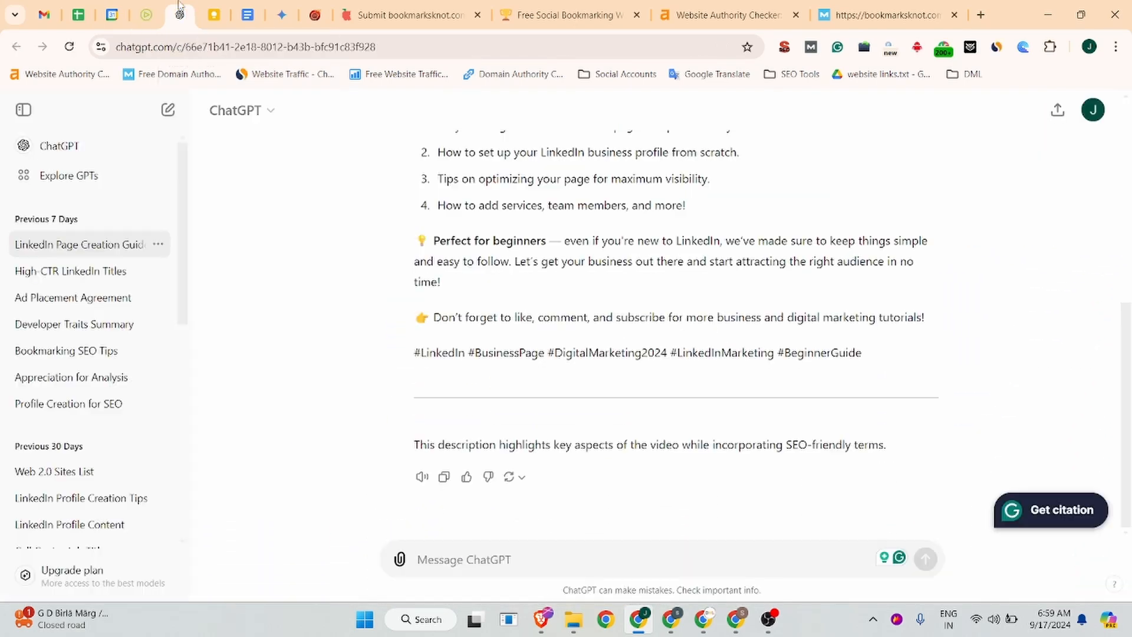
click(169, 109)
text(gi)
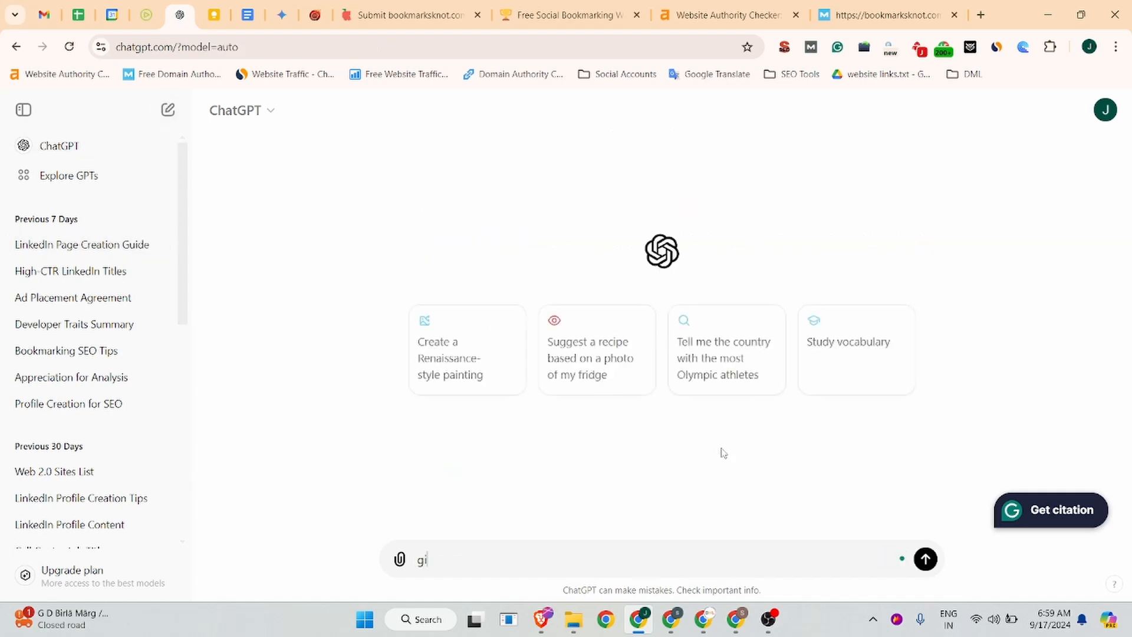
text(ve me description for this con)
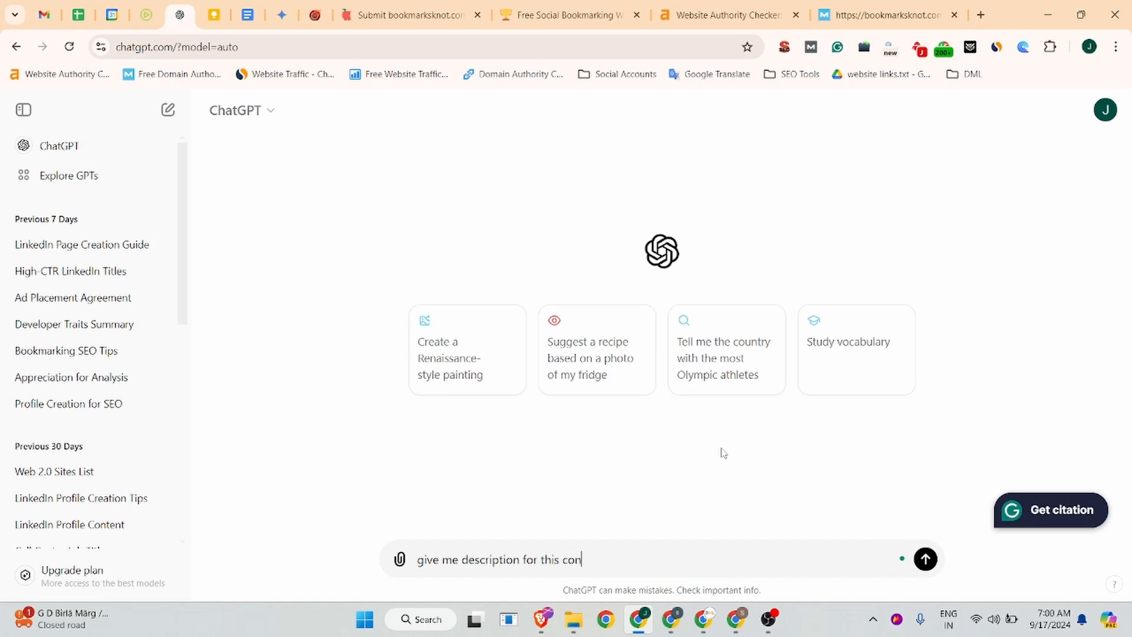
text(tent ")
key(ctrl+v)
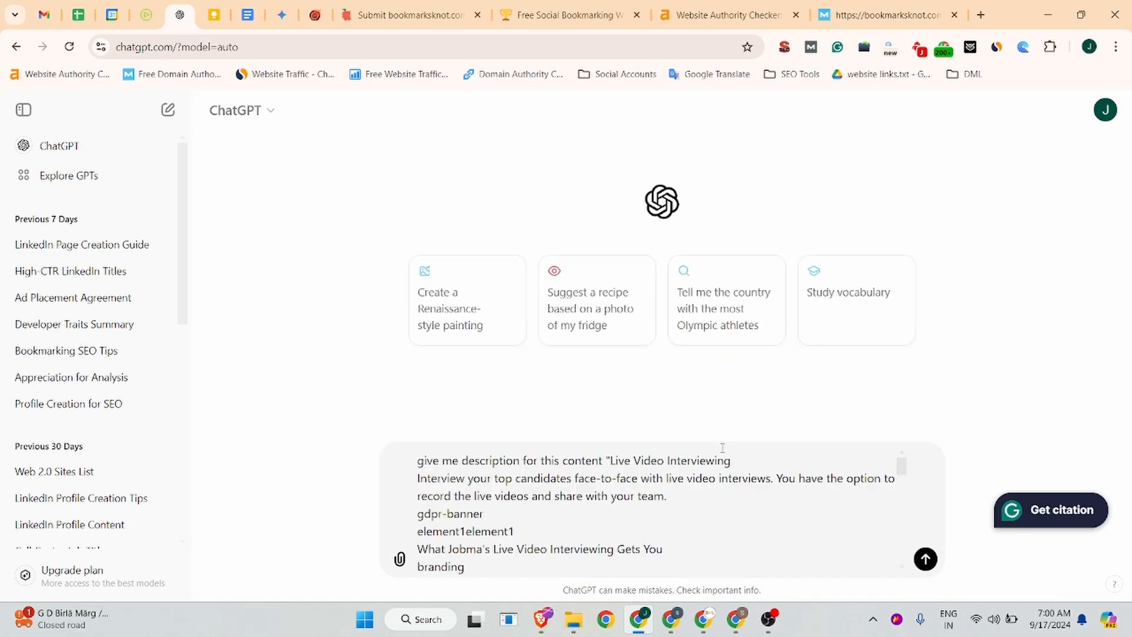
text(")
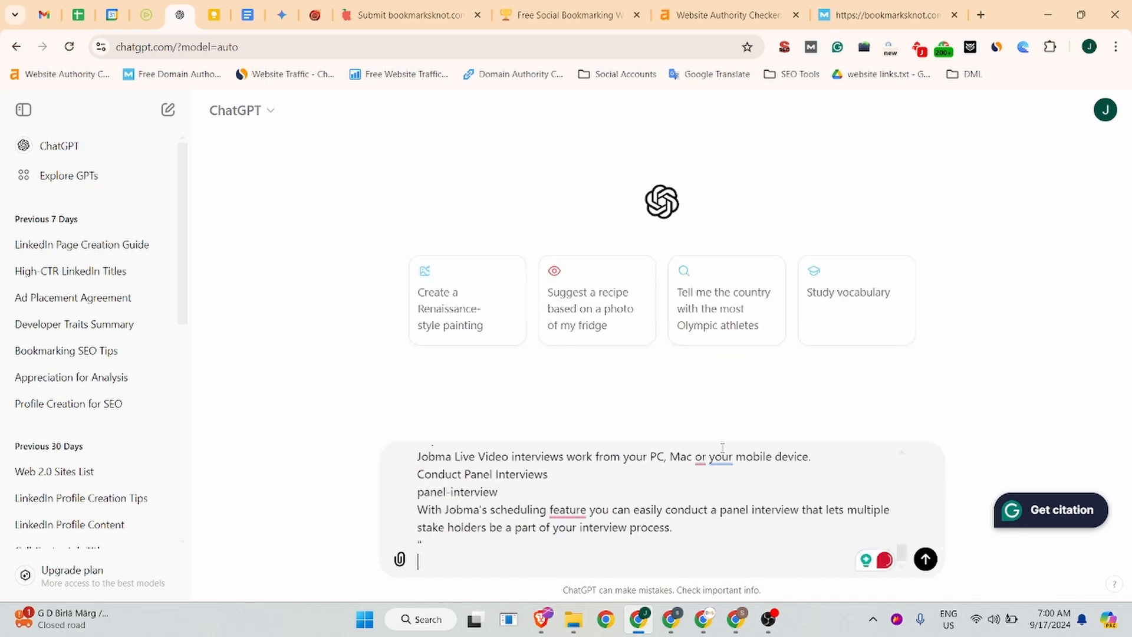
key(Return)
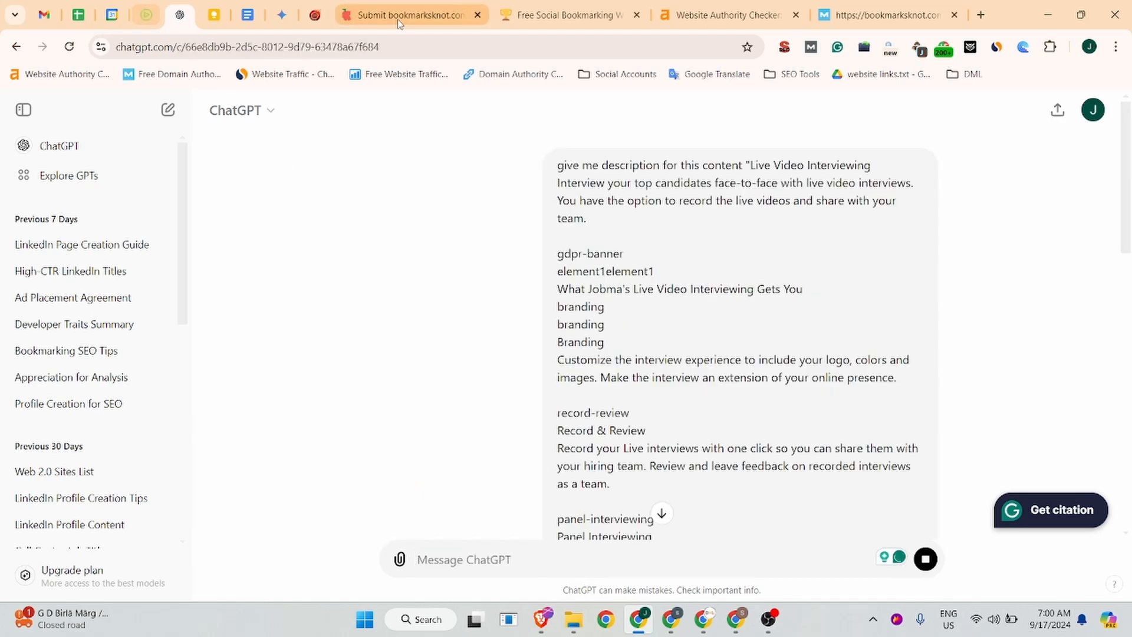
- Select the heading "Live Video Interviewing" on the Jobma page and return to the bookmarksknot submission form
click(143, 8)
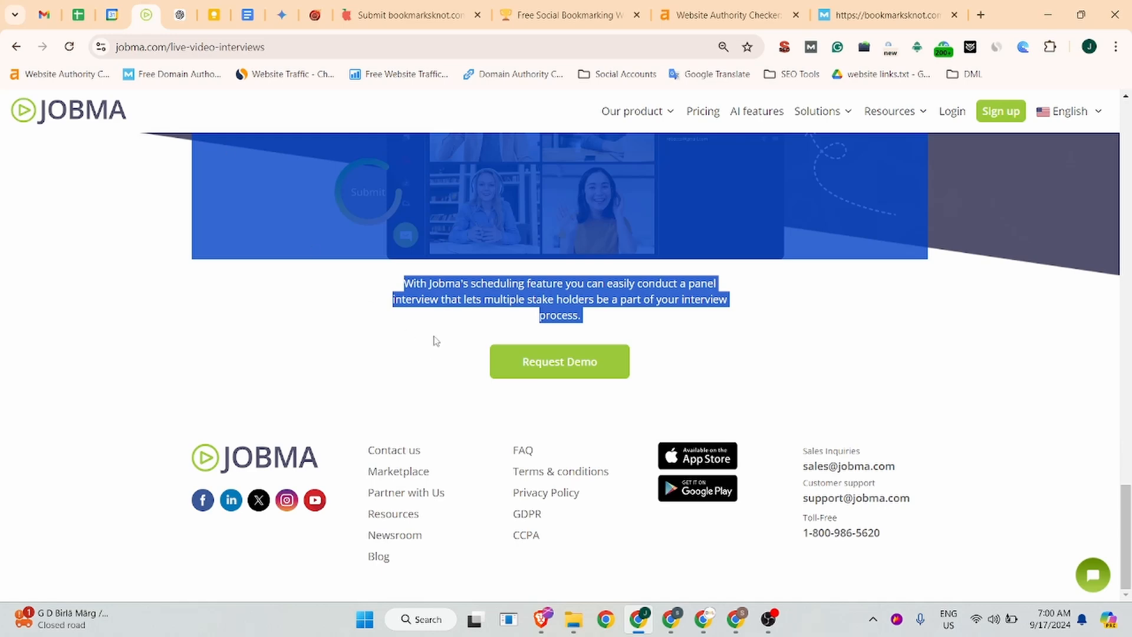
scroll(434, 336, up, 20)
click(307, 244)
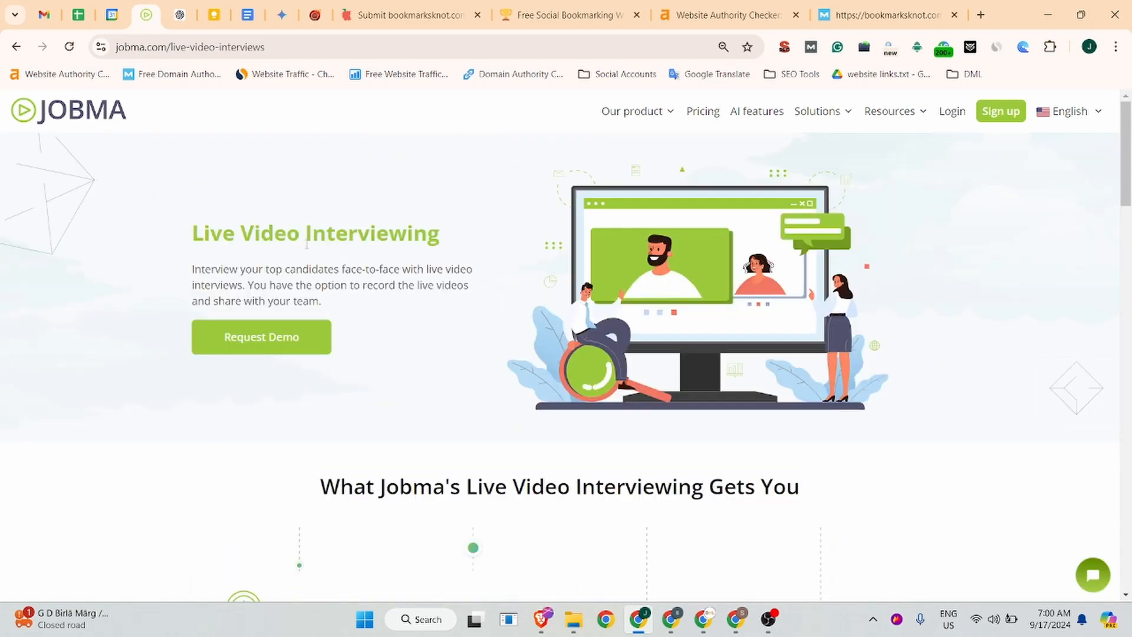
drag(188, 235, 442, 230)
click(421, 15)
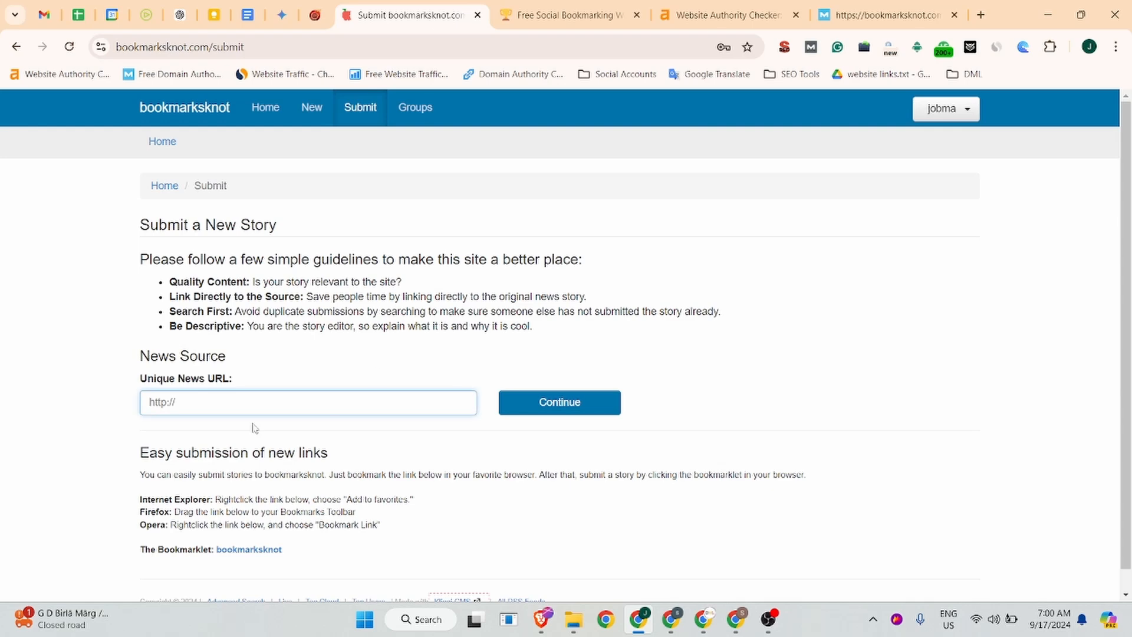
click(147, 15)
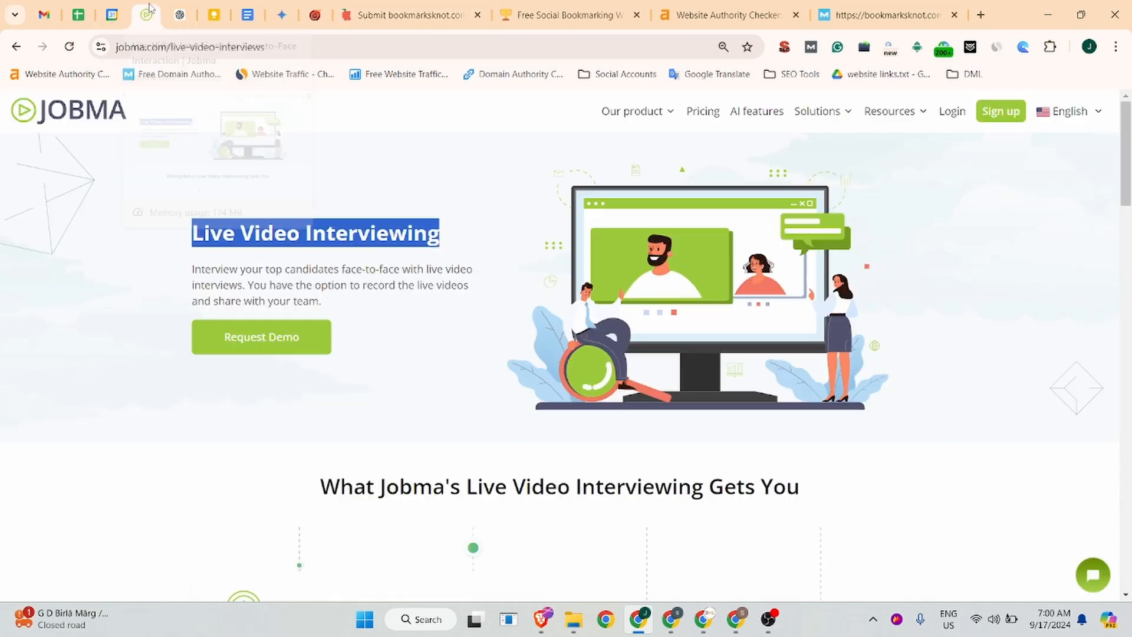
click(246, 48)
key(ctrl+c)
click(413, 15)
key(ctrl+v)
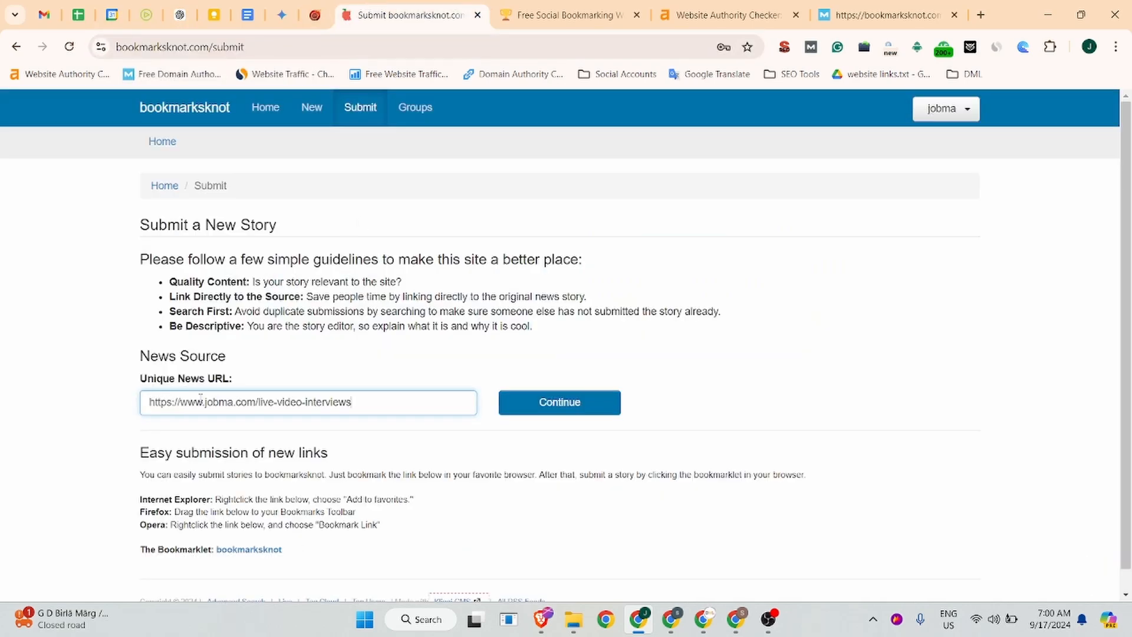
click(561, 403)
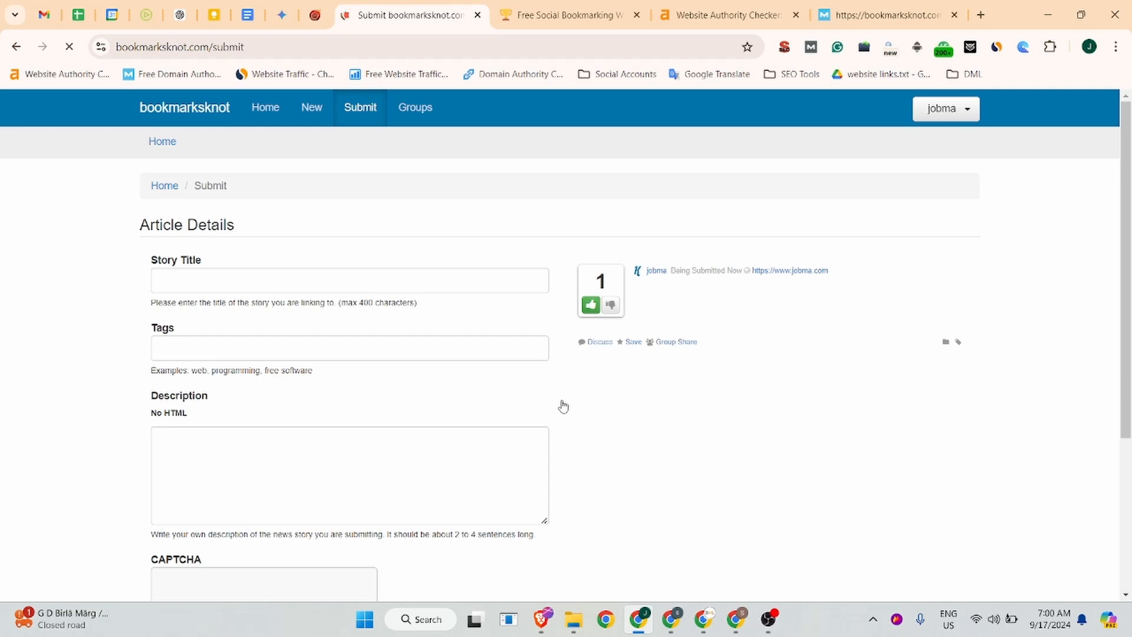
- Set the story title to "Live Video Interviewing Software | Jobma", copying the heading "Live Video Interviewing" from the Jobma page
click(178, 272)
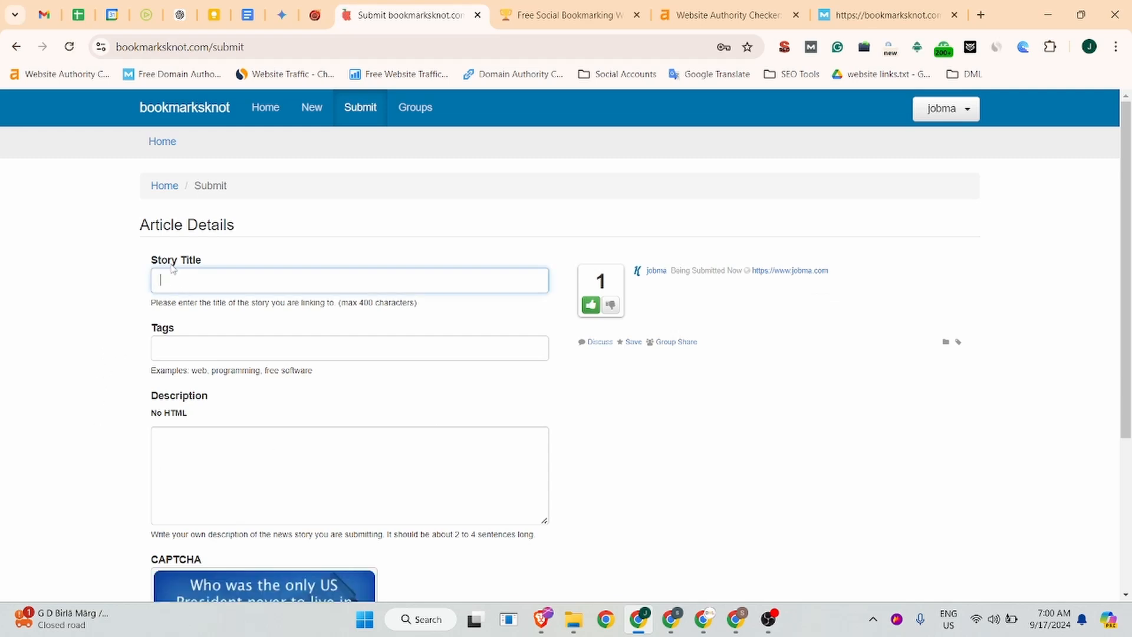
key(ctrl+v)
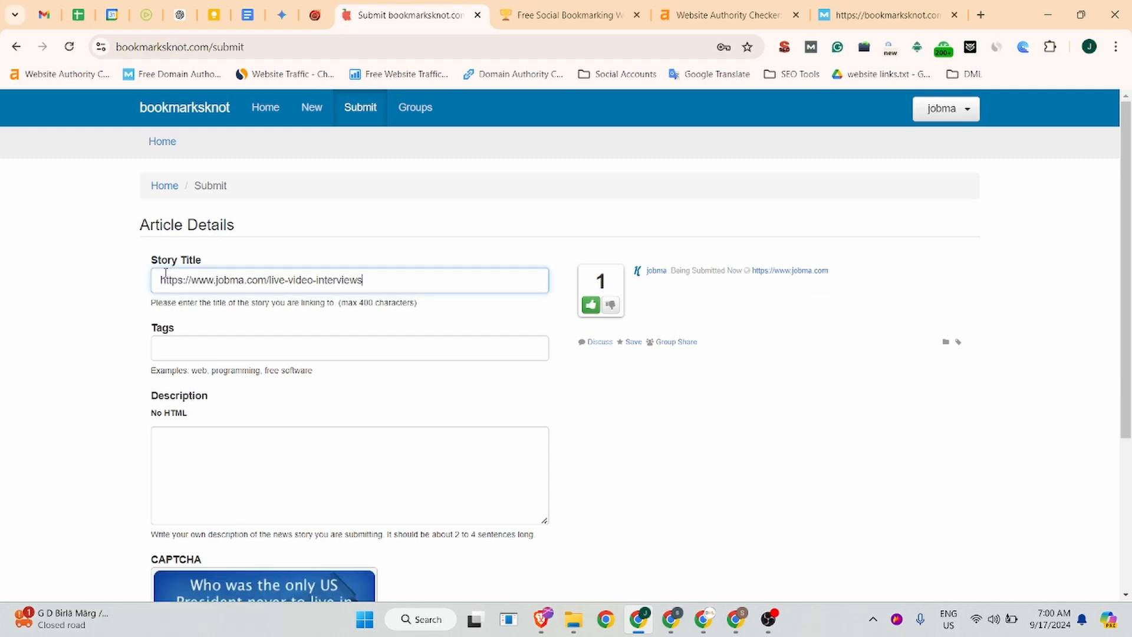
click(145, 11)
drag(311, 227, 438, 228)
click(411, 14)
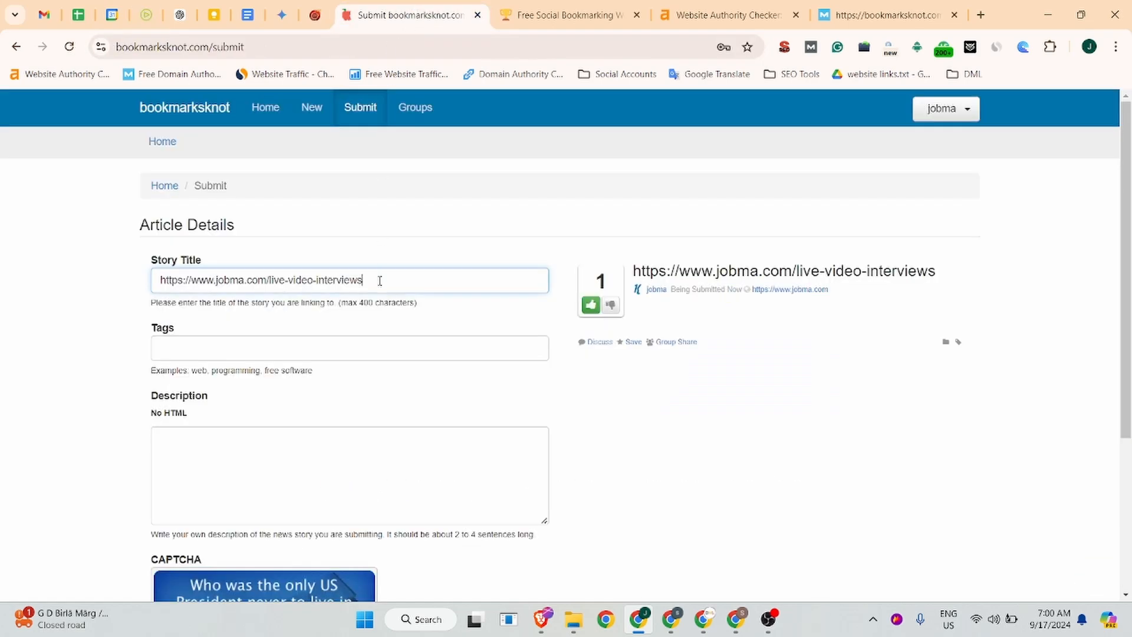
drag(380, 281, 87, 303)
key(ctrl+v)
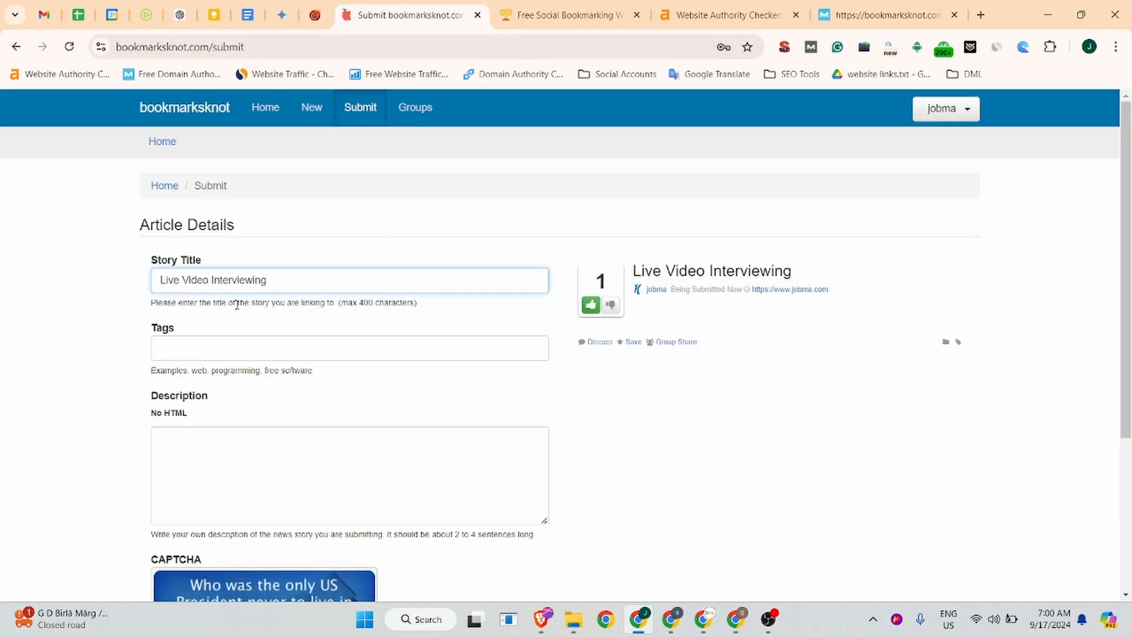
text(Software |)
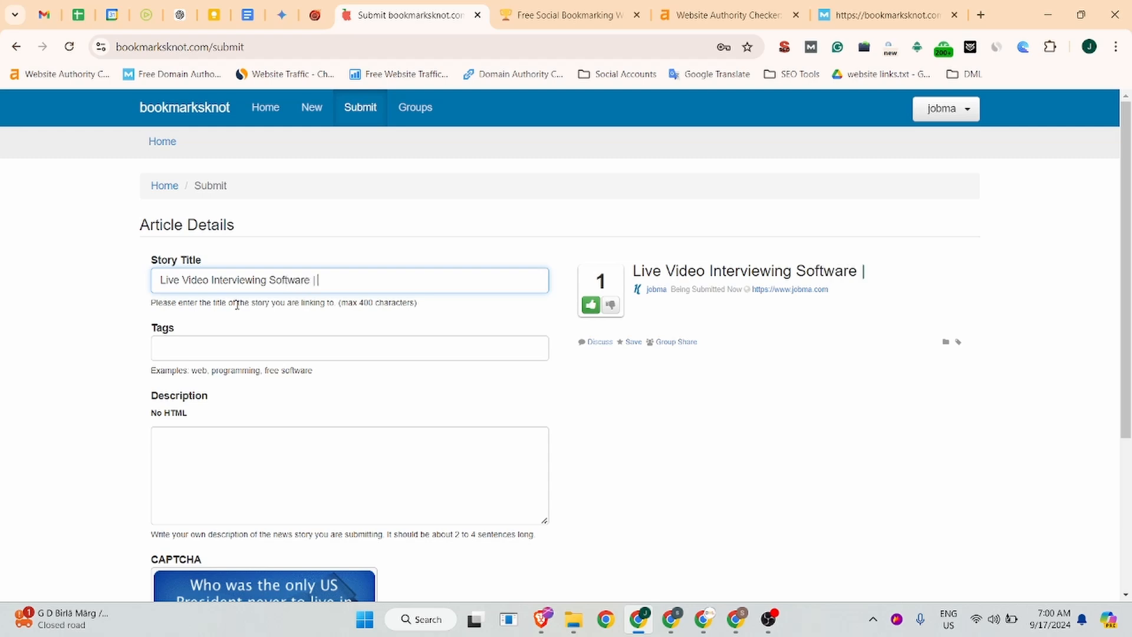
text( Jobma)
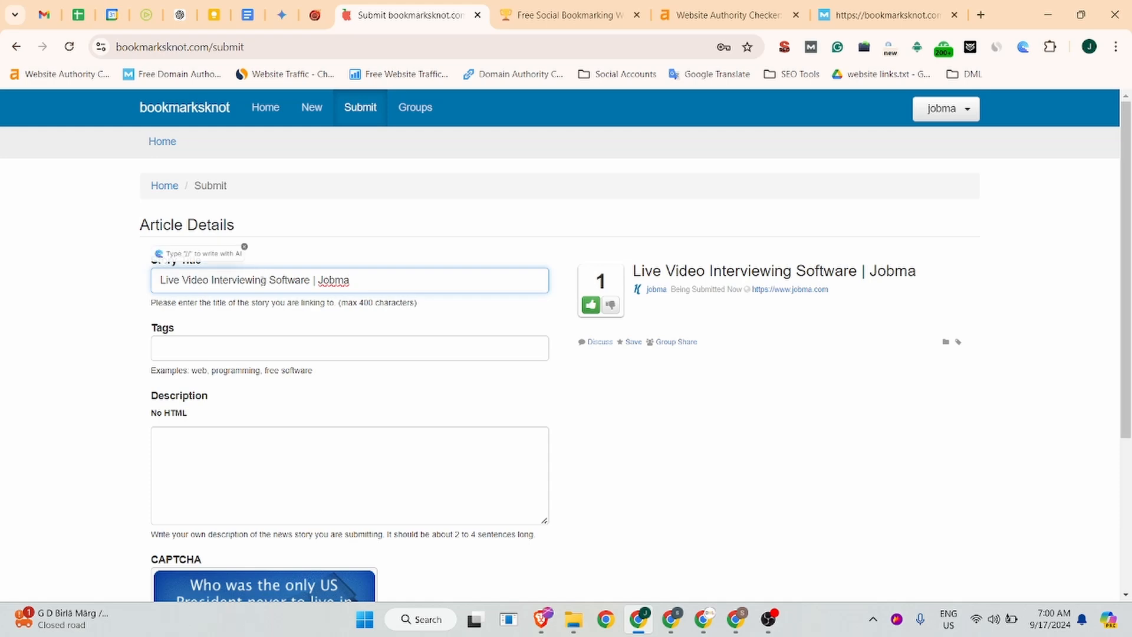
- Copy "Live Video Interviewing" from the story title and enter it as the tag
drag(267, 280, 139, 283)
key(ctrl+c)
click(172, 346)
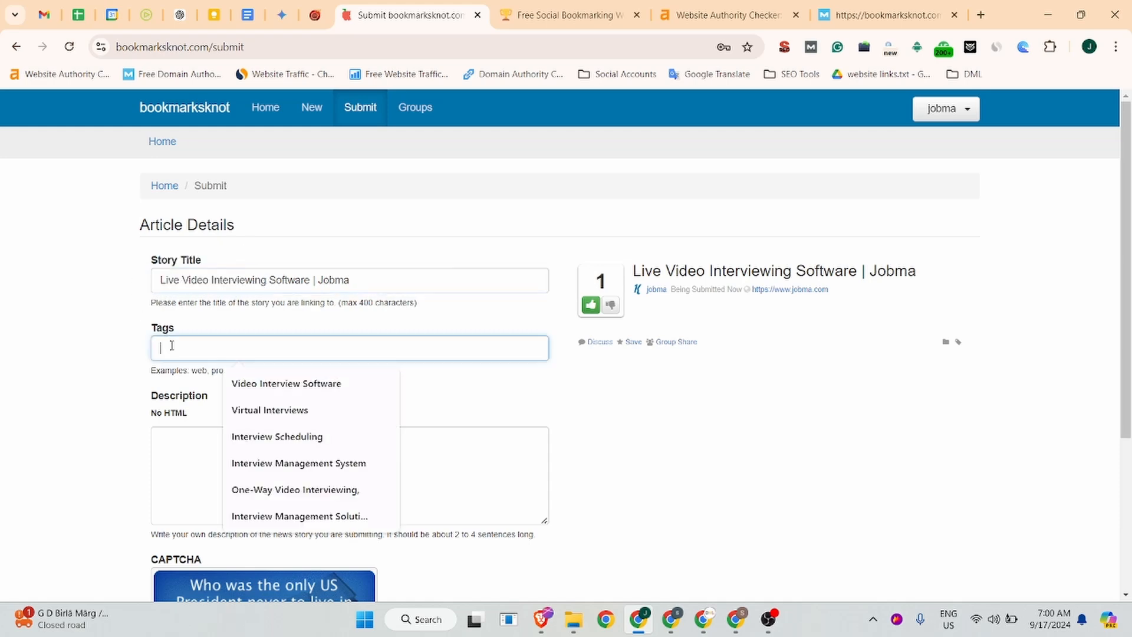
key(ctrl+v)
- Switch to the ChatGPT chat and ask it to keep the description short, under 200 characters
click(180, 468)
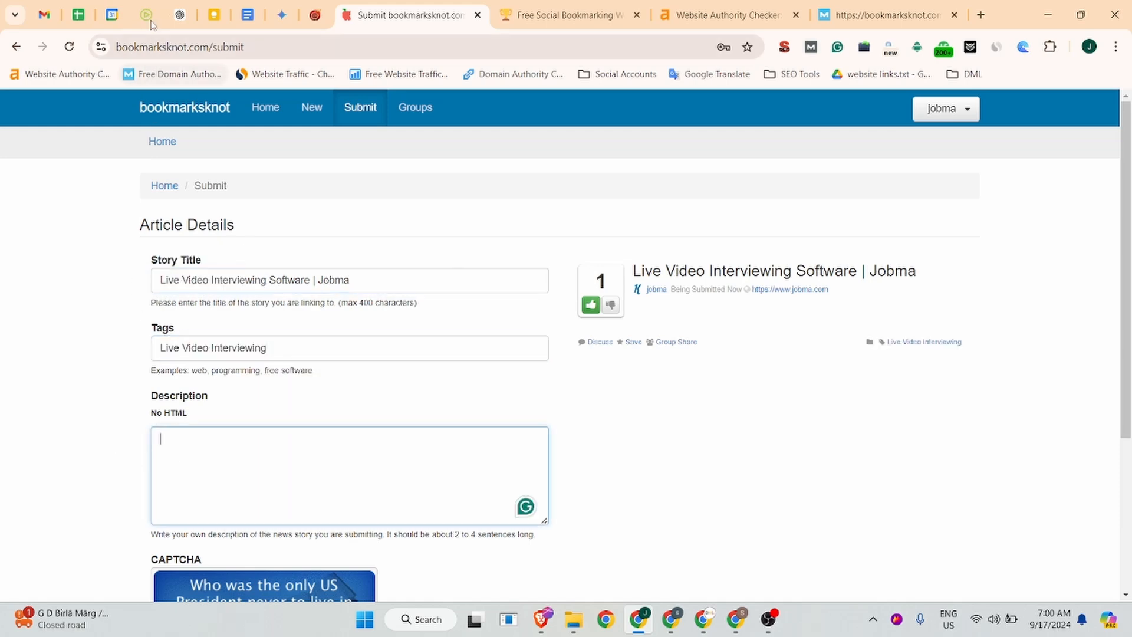
click(179, 15)
scroll(655, 383, down, 10)
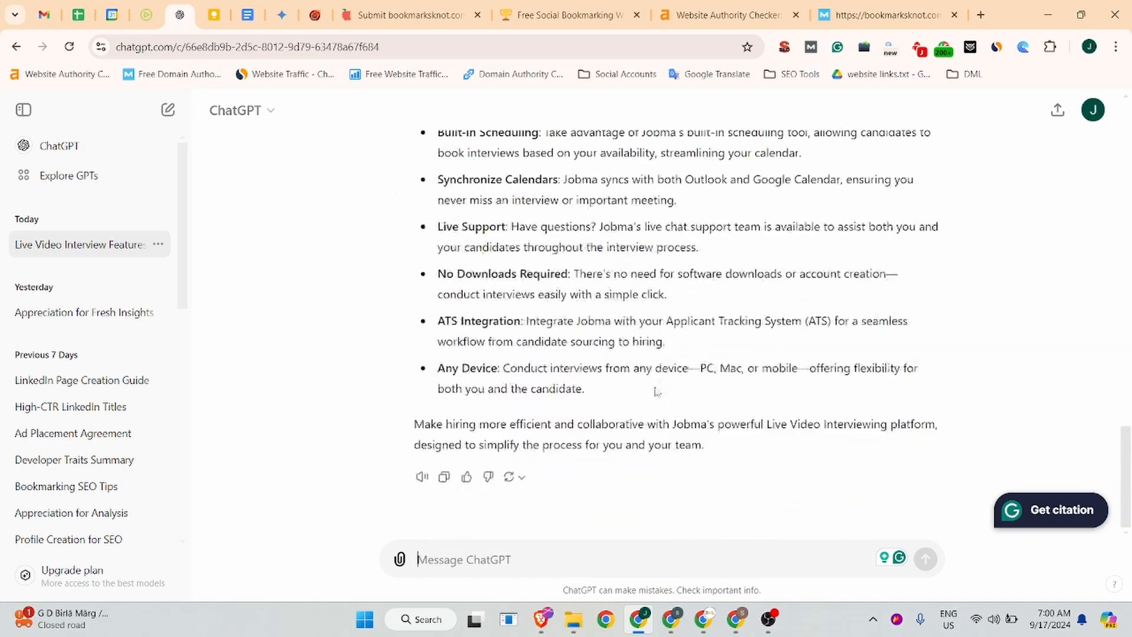
scroll(651, 377, up, 3)
scroll(651, 378, up, 2)
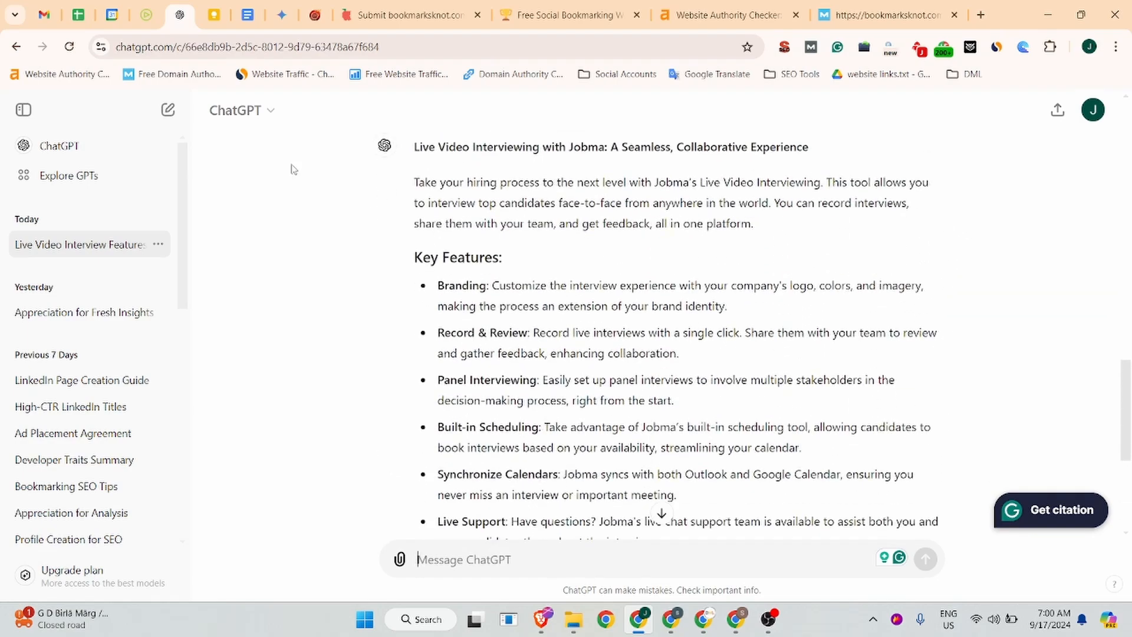
scroll(472, 445, down, 5)
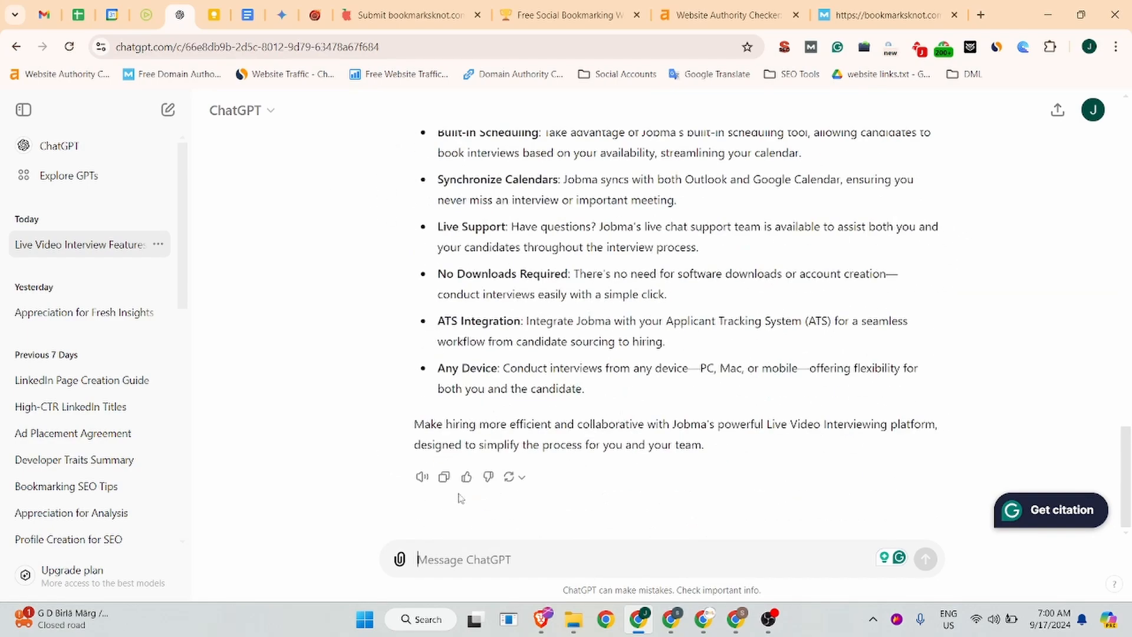
click(419, 560)
text(keep )
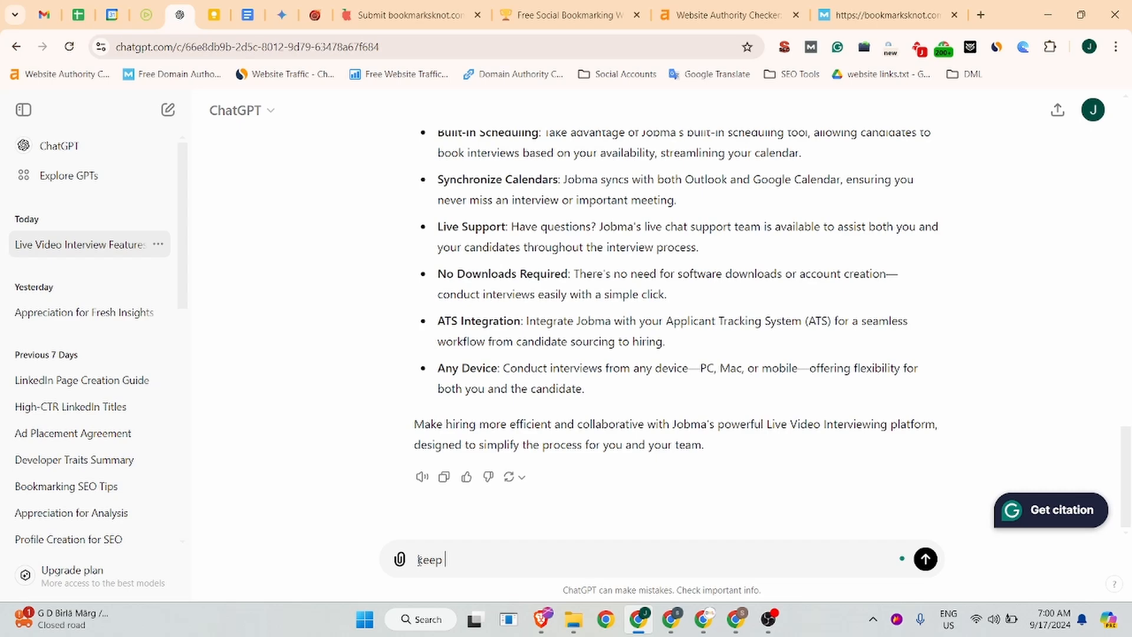
text(short under 200 chaa)
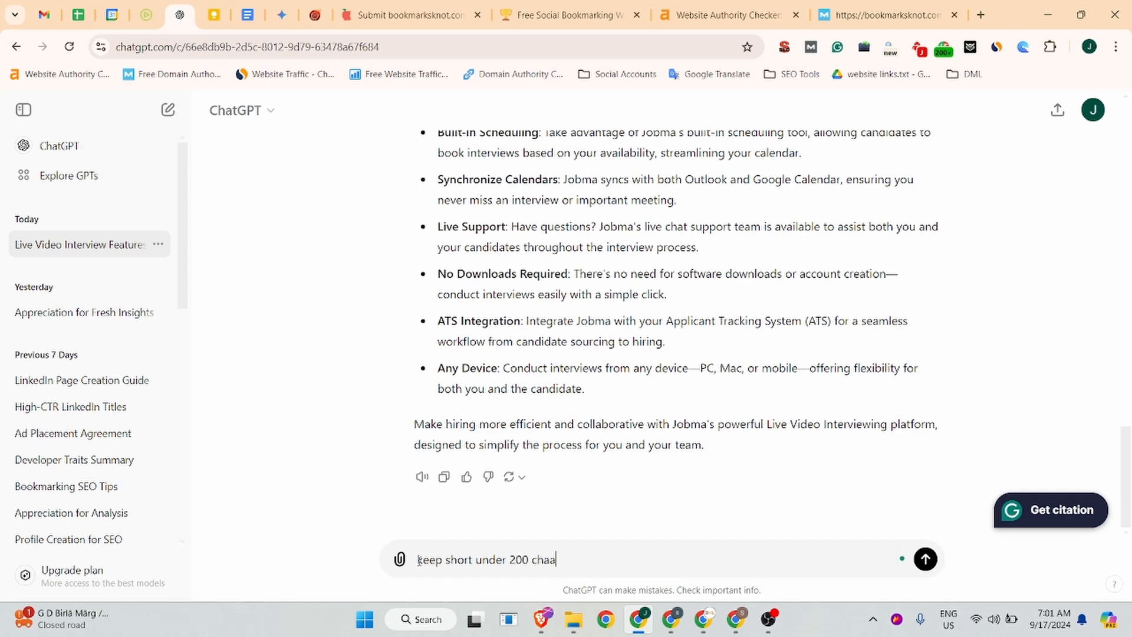
text(racter)
key(Return)
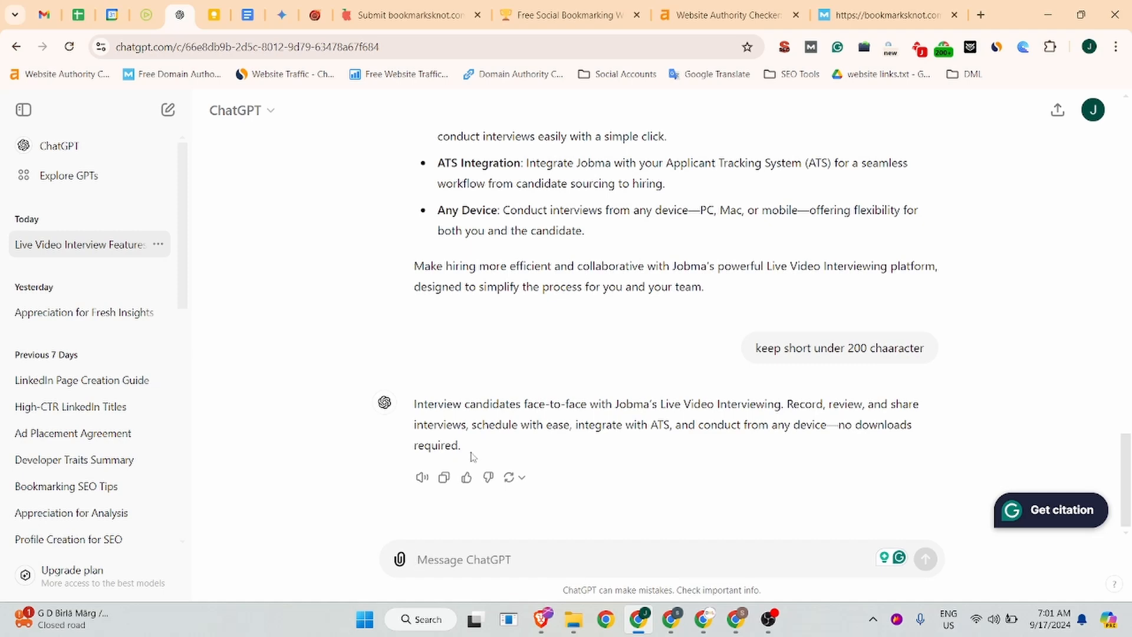
- Copy ChatGPT's shortened Jobma description into the Description of the bookmarksknot story
drag(472, 459, 413, 402)
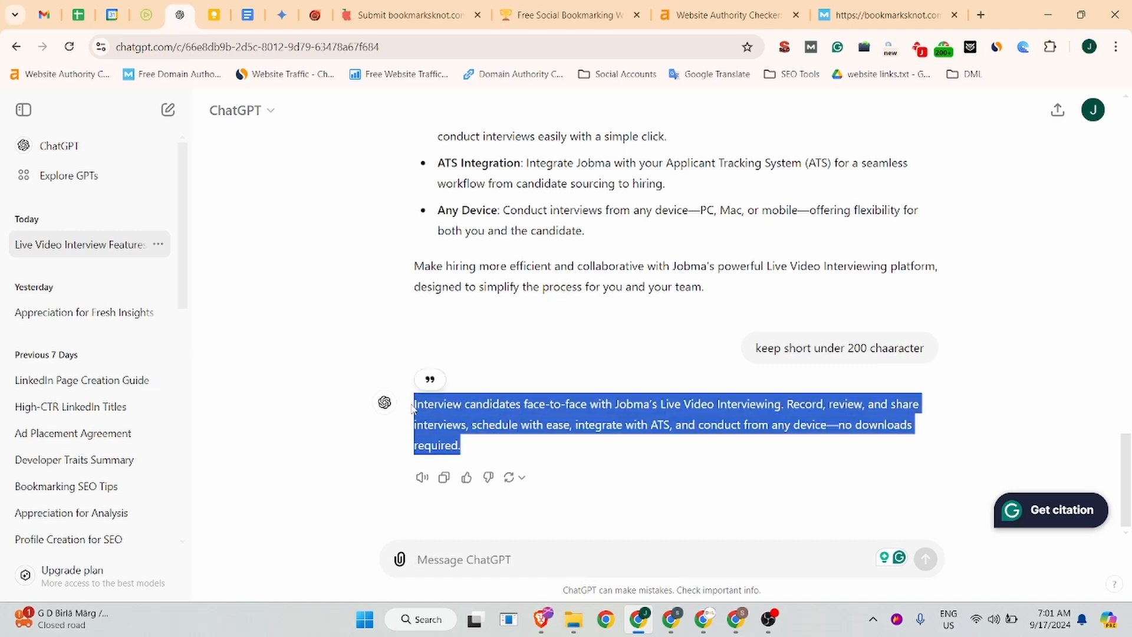
click(384, 6)
key(ctrl+v)
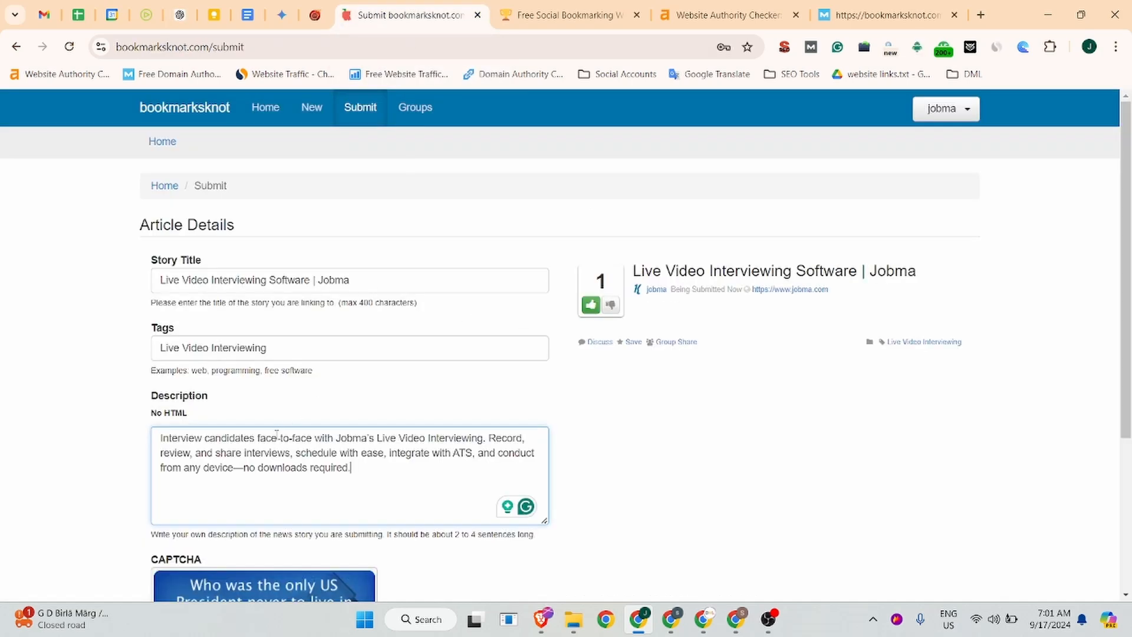
- Enter the CAPTCHA answer, then save and submit the story
scroll(558, 384, down, 4)
click(201, 479)
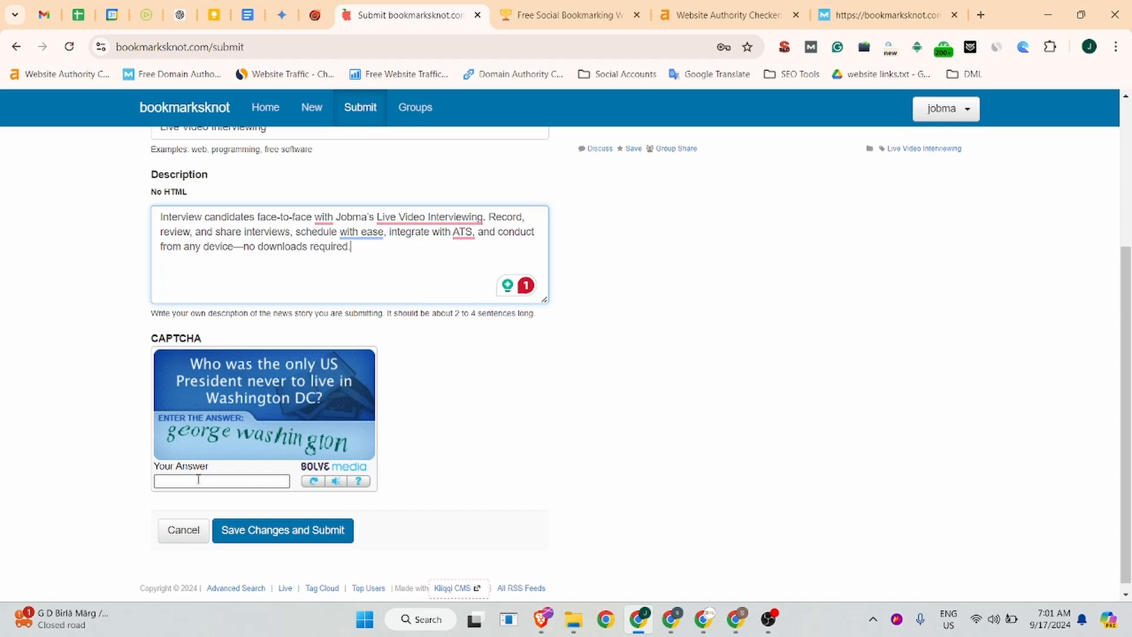
click(196, 483)
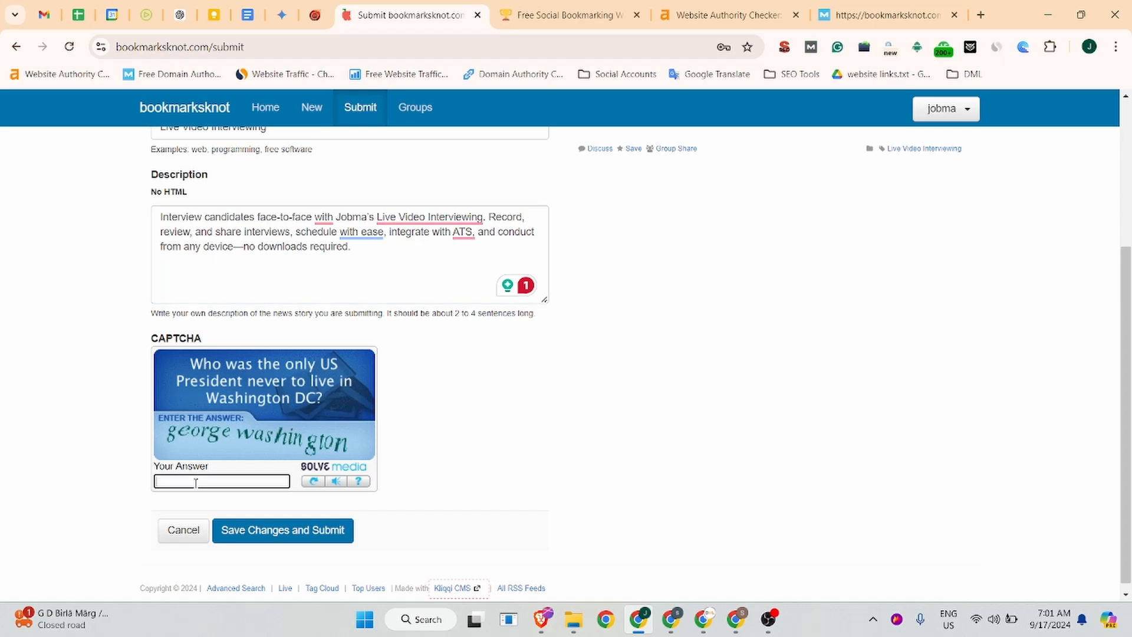
text(g)
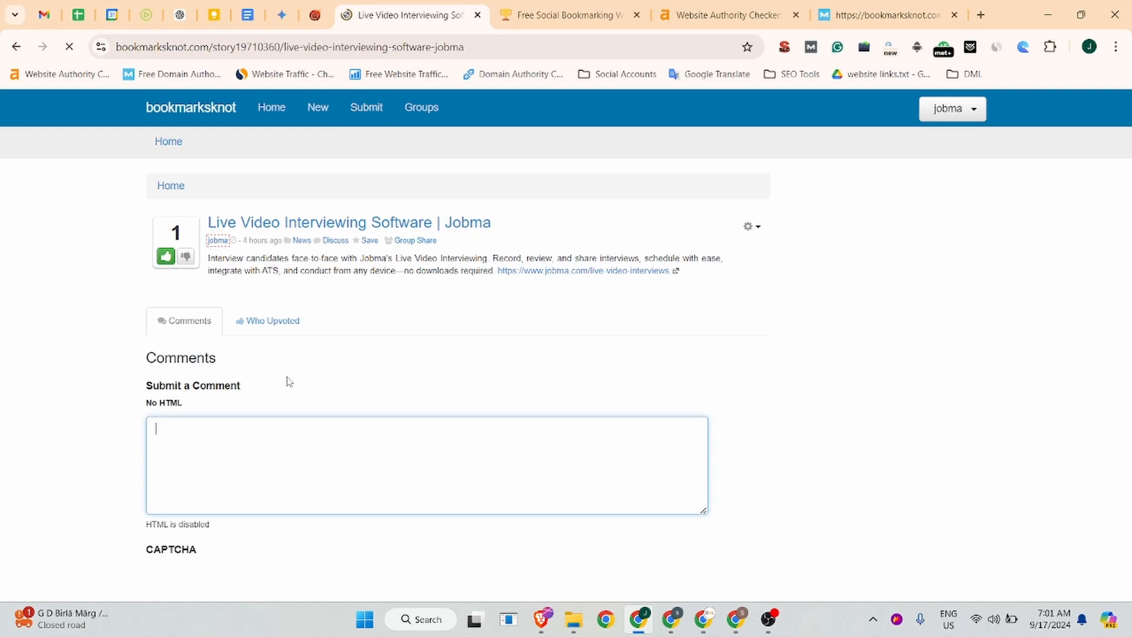
- Select the published story's address, inspect the HTML of its Jobma link, and close the developer tools
click(494, 47)
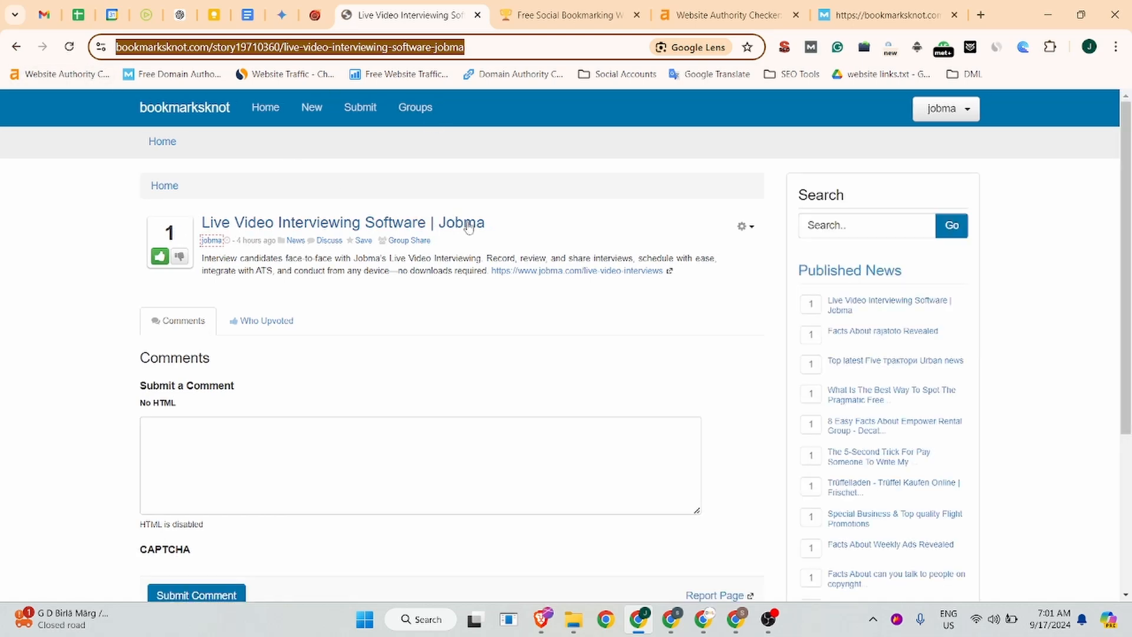
right_click(566, 276)
click(590, 439)
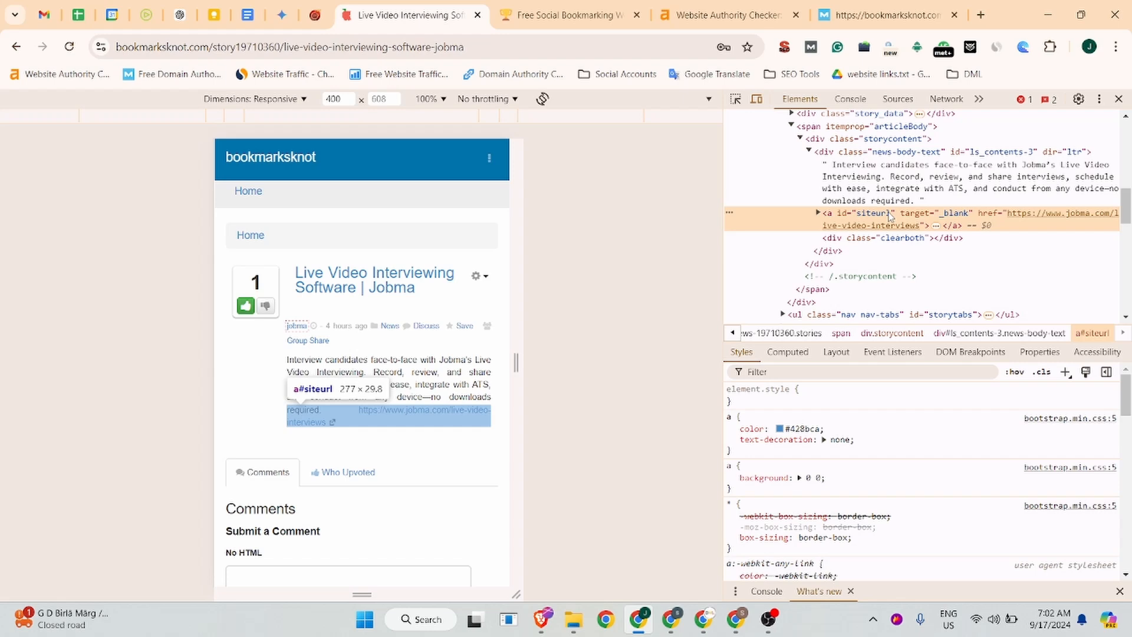
click(1118, 100)
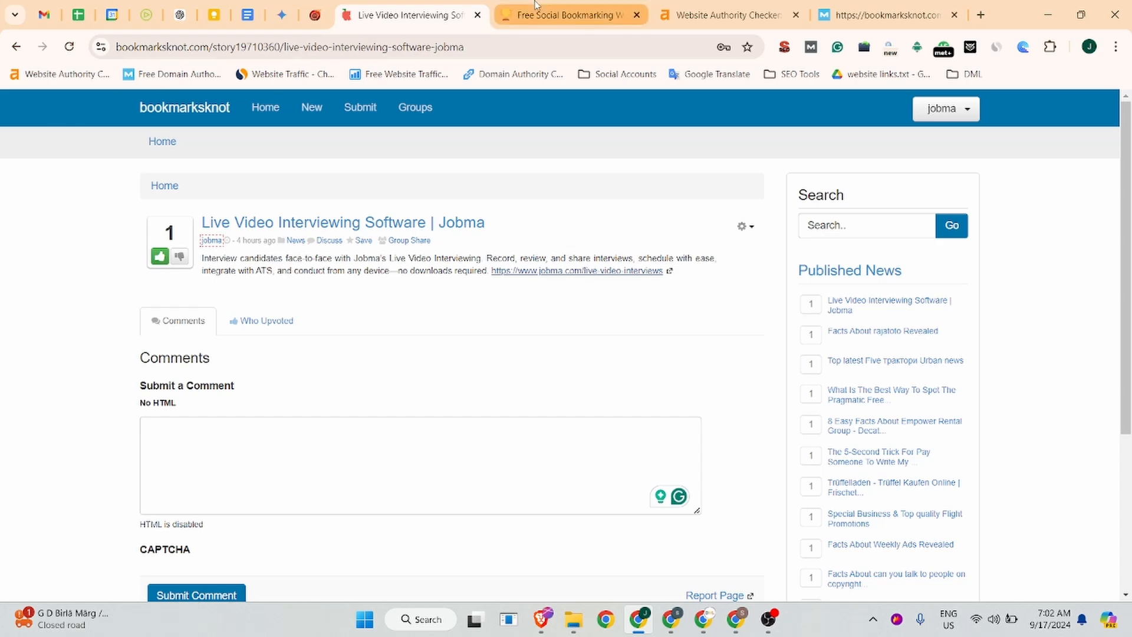
click(566, 15)
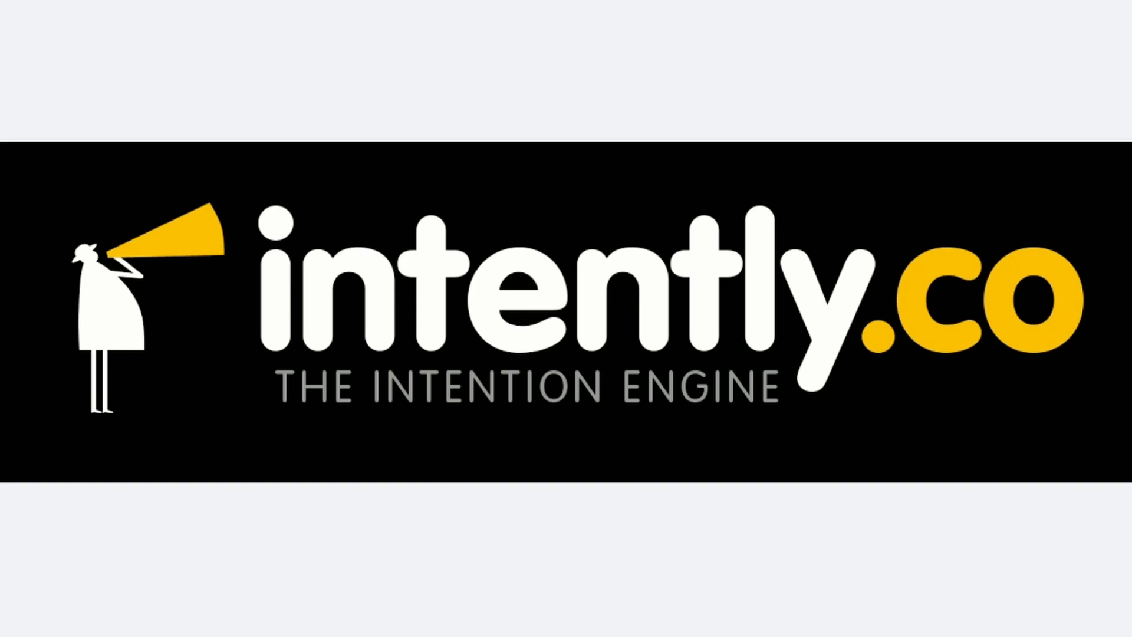
key(Right)
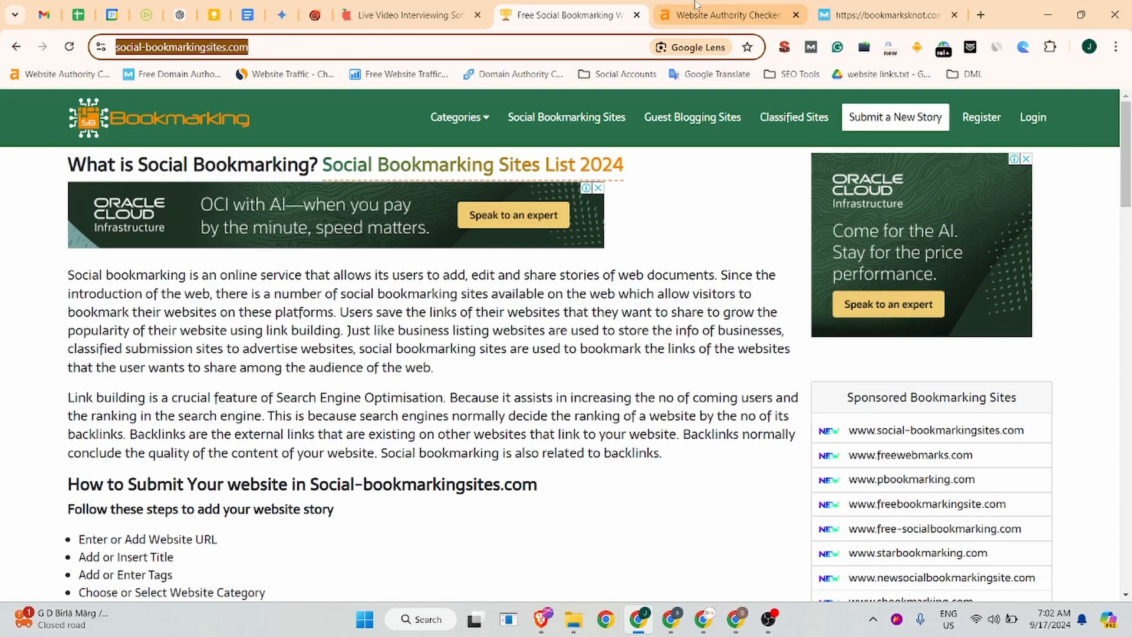
click(726, 15)
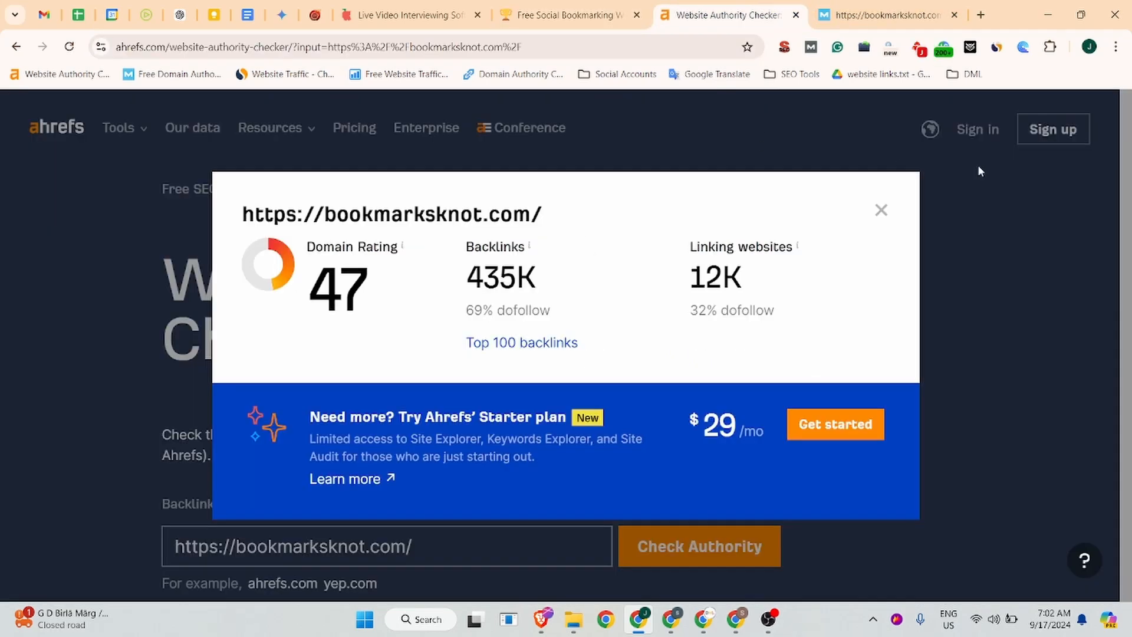
click(881, 212)
click(392, 554)
key(ctrl+a)
text(https://www.social-bookmarkingsites.com/)
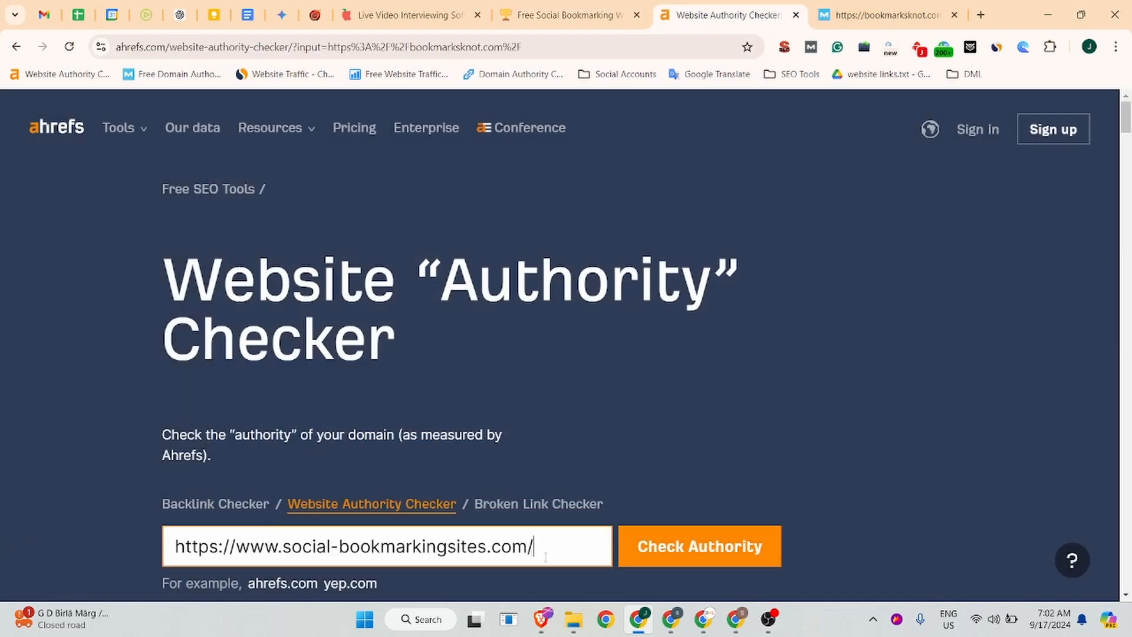
click(670, 543)
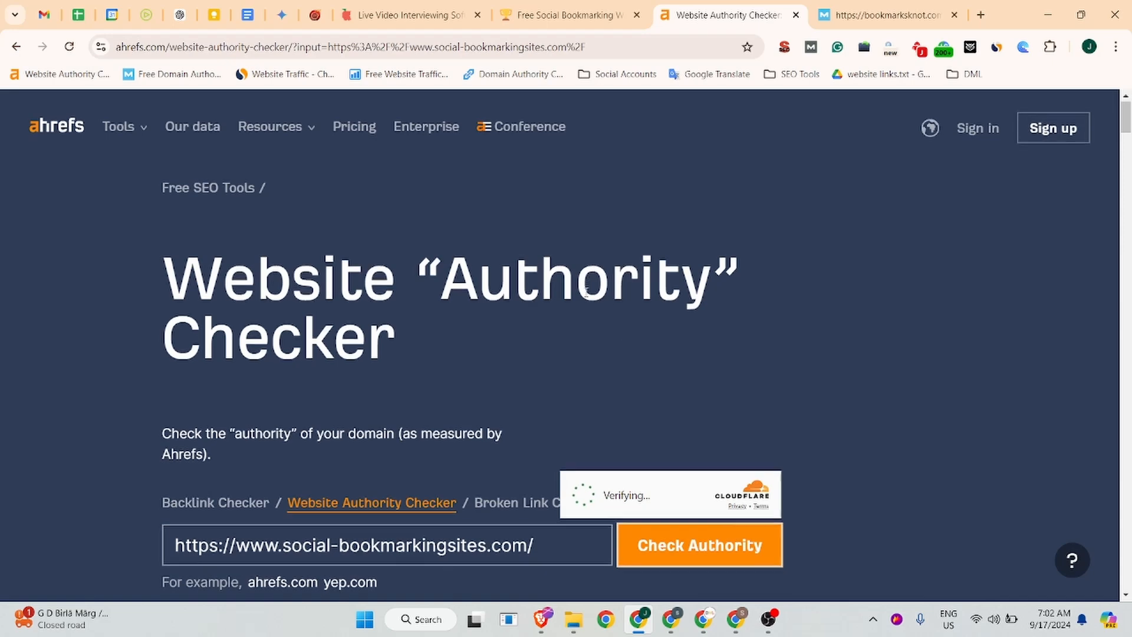
key(ctrl+Tab)
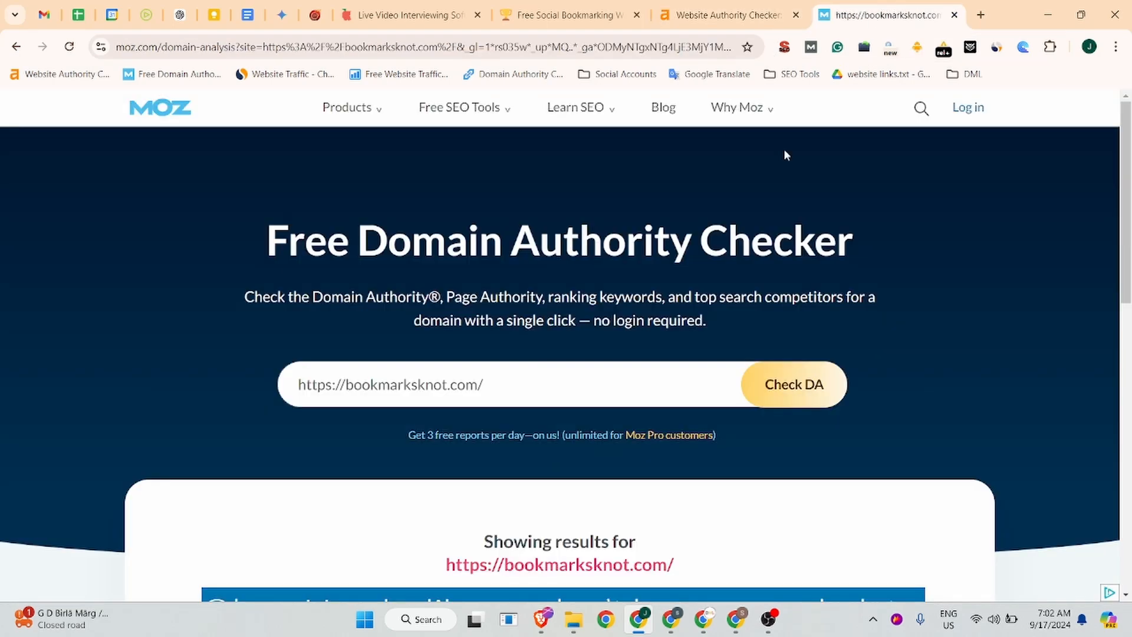
drag(490, 386, 236, 389)
text(https://www.social-bookmarkingsites.com/)
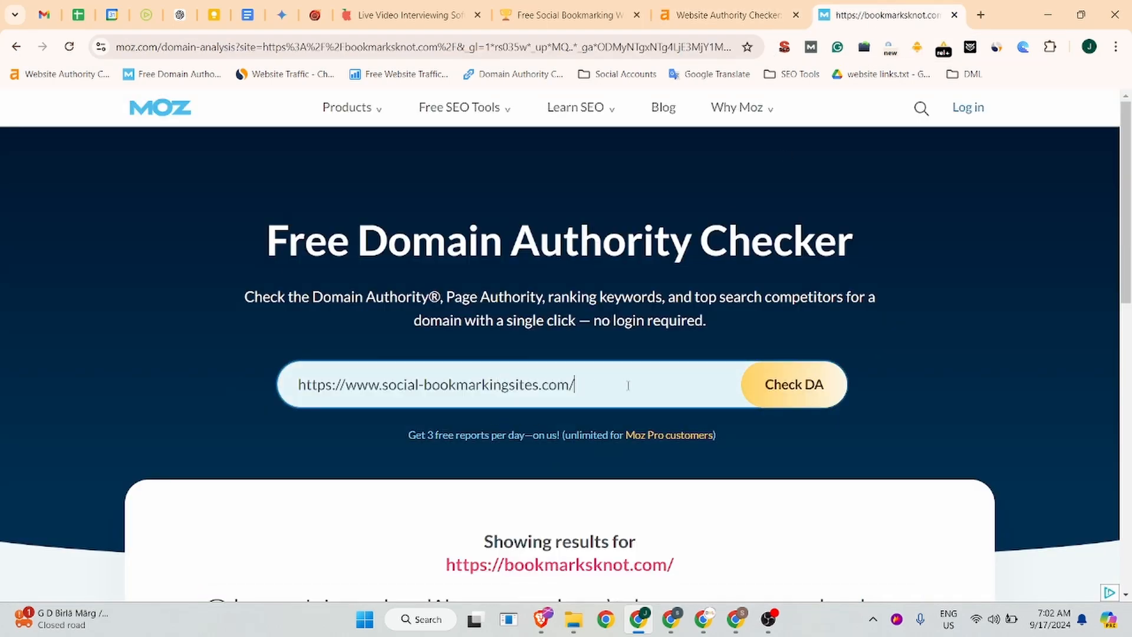
click(812, 386)
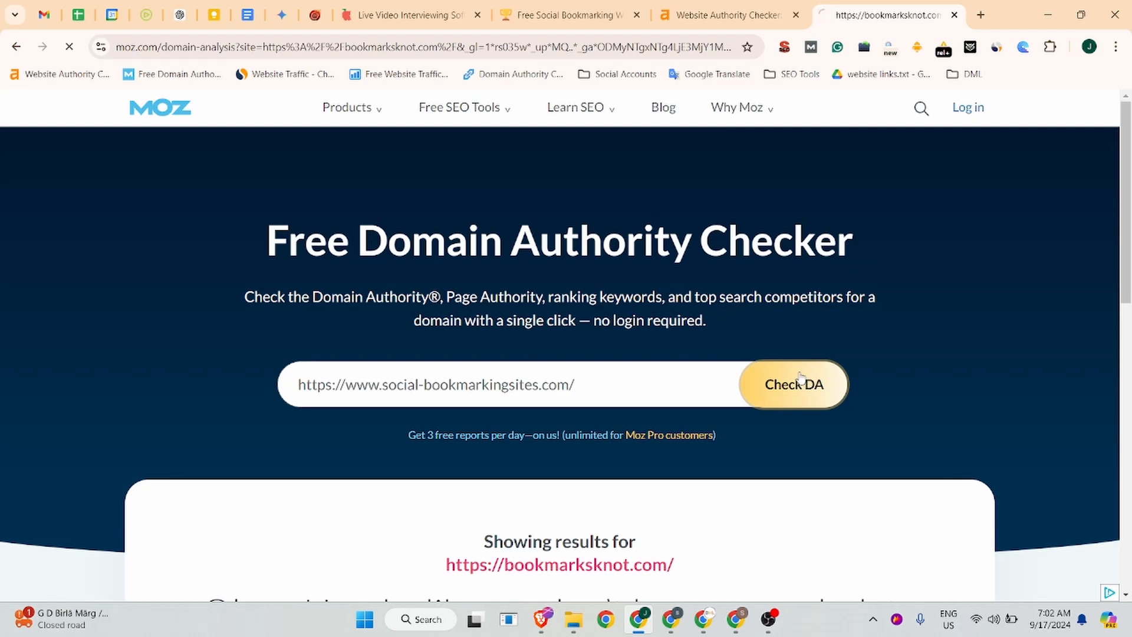
scroll(619, 391, down, 5)
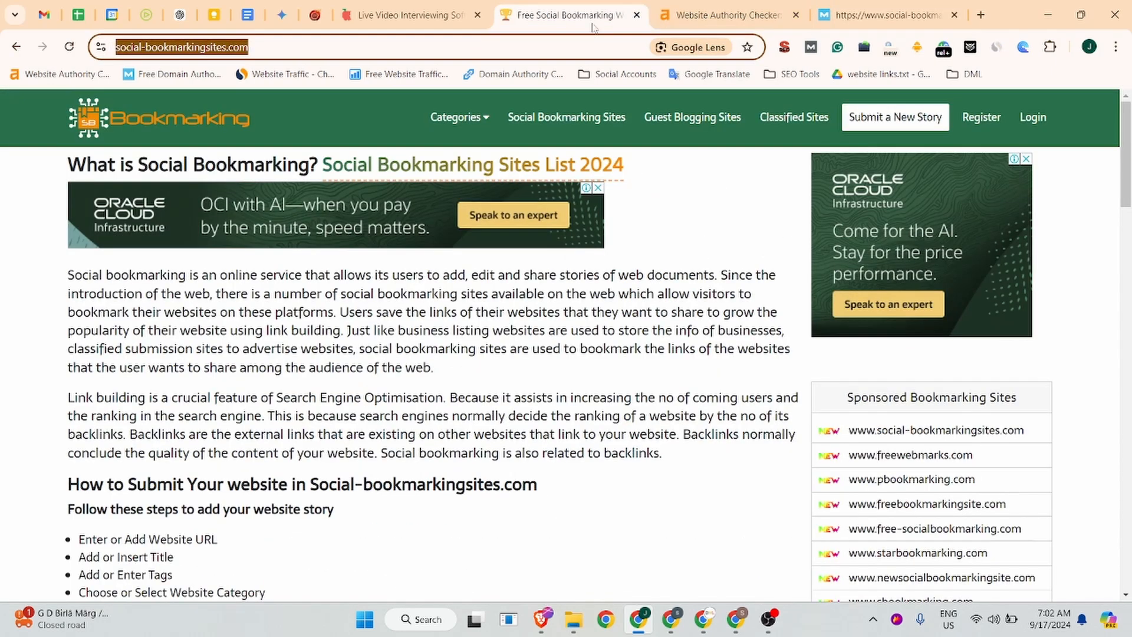
- Review the Similarweb traffic and country data for social-bookmarkingsites.com, then close the overview
click(566, 15)
click(996, 48)
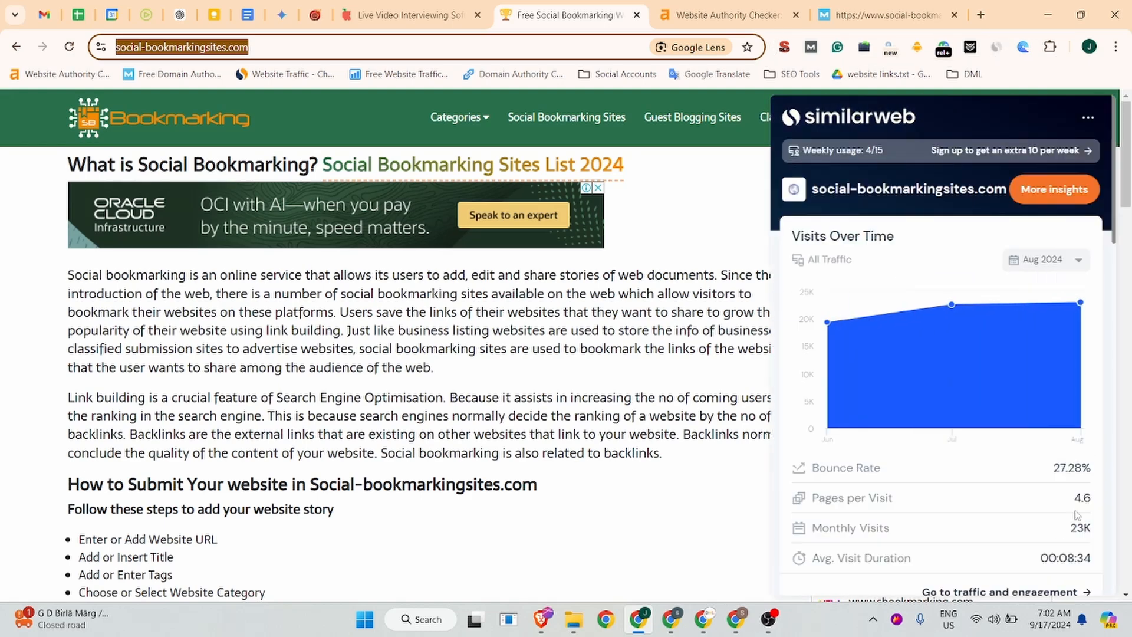
scroll(916, 360, down, 10)
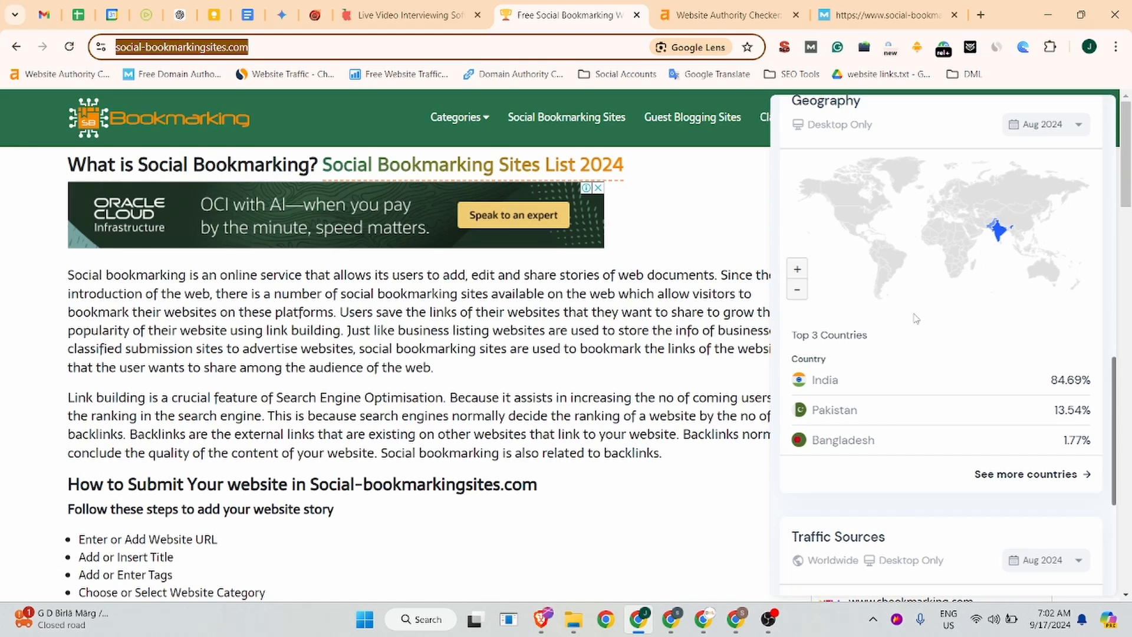
click(292, 405)
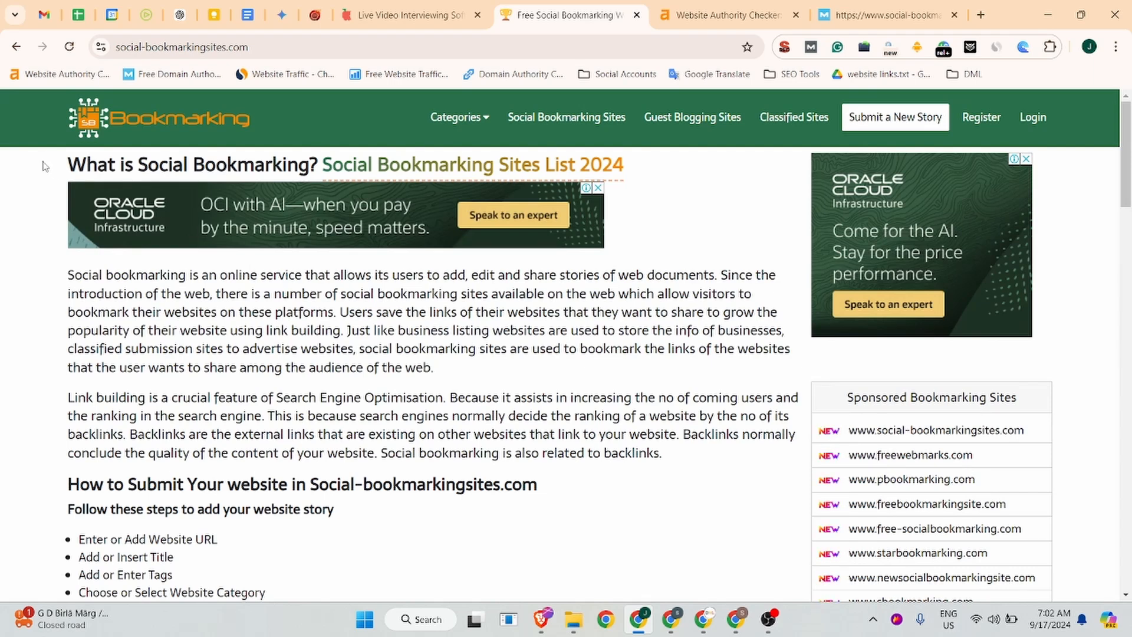
- Open the site's registration form and enter the username jobma and the account's e-mail address
click(979, 119)
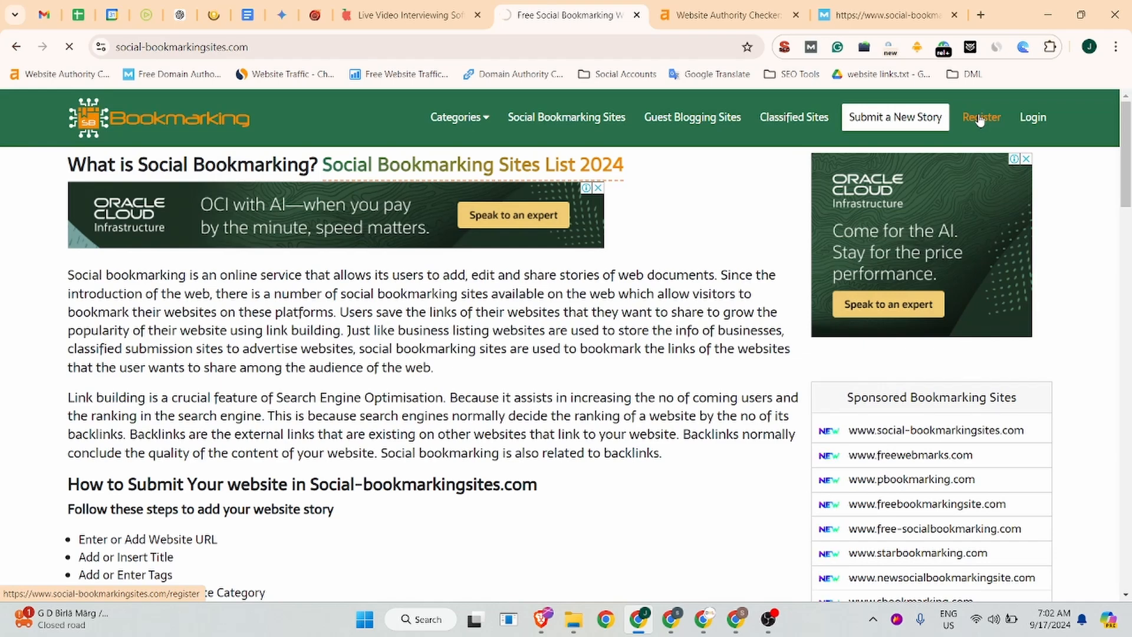
click(131, 253)
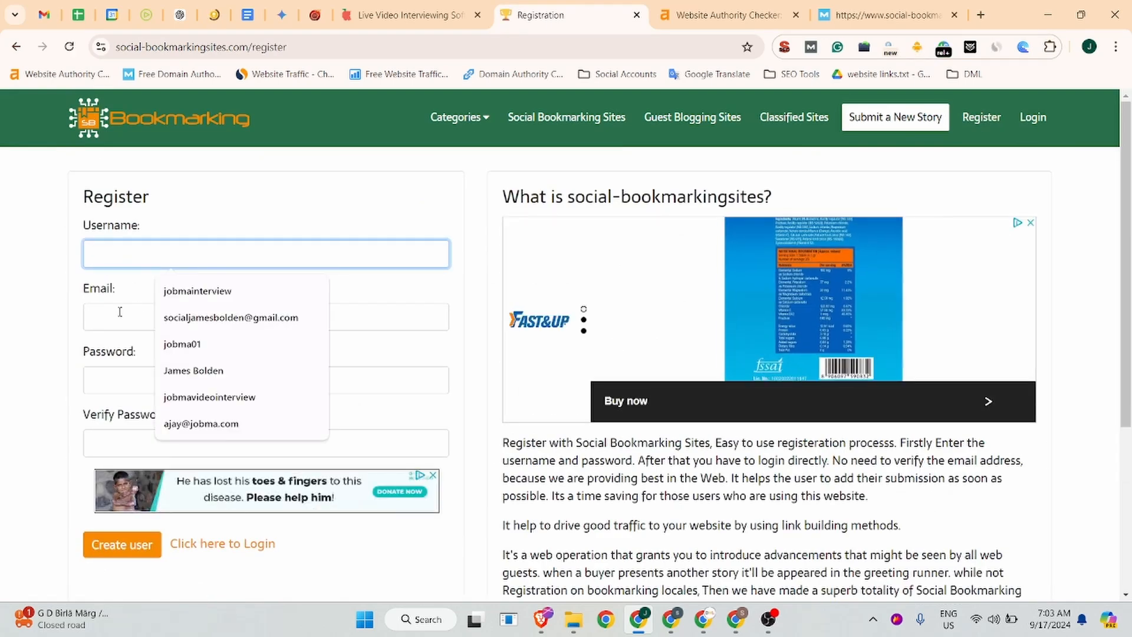
text(jobma)
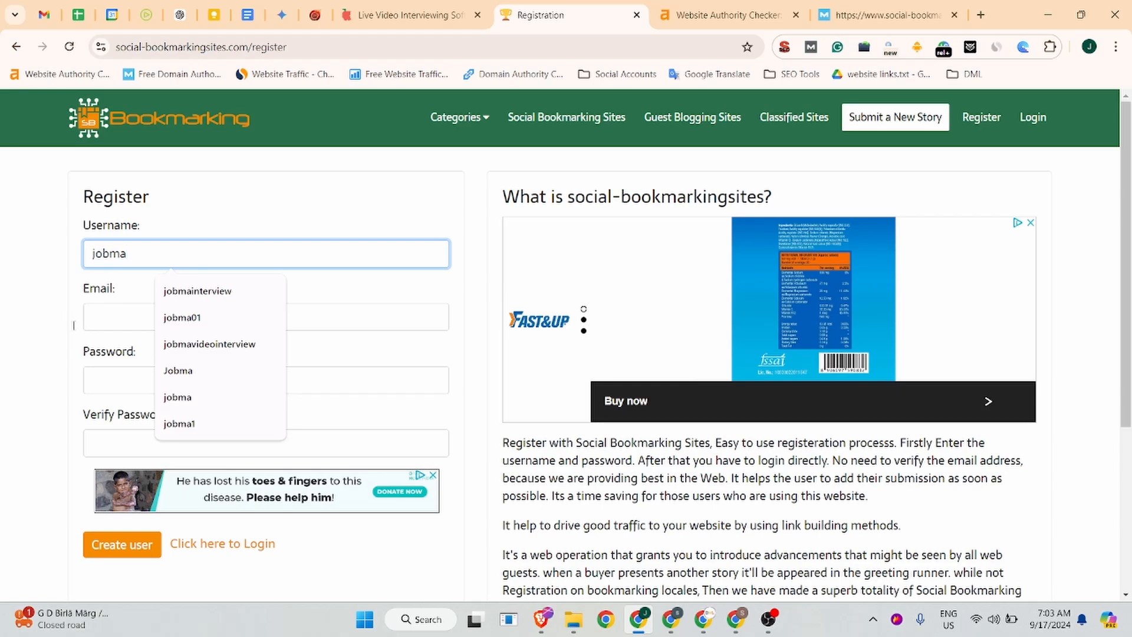
click(155, 316)
click(236, 352)
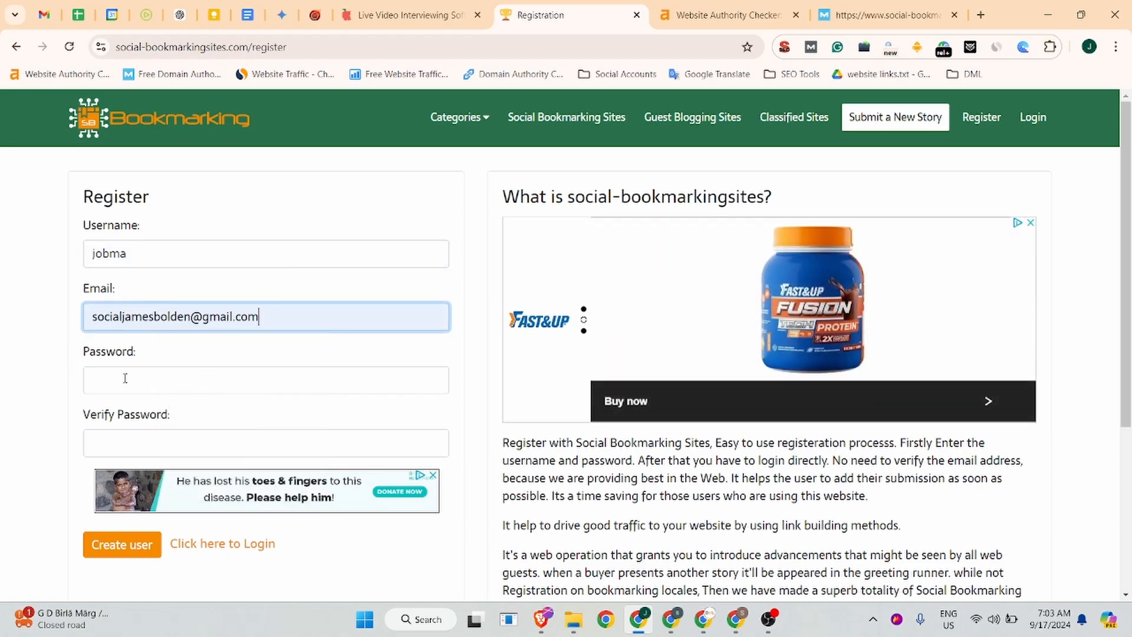
- Enter the account password, repeat it for verification, and try to create the user
click(125, 378)
text(••)
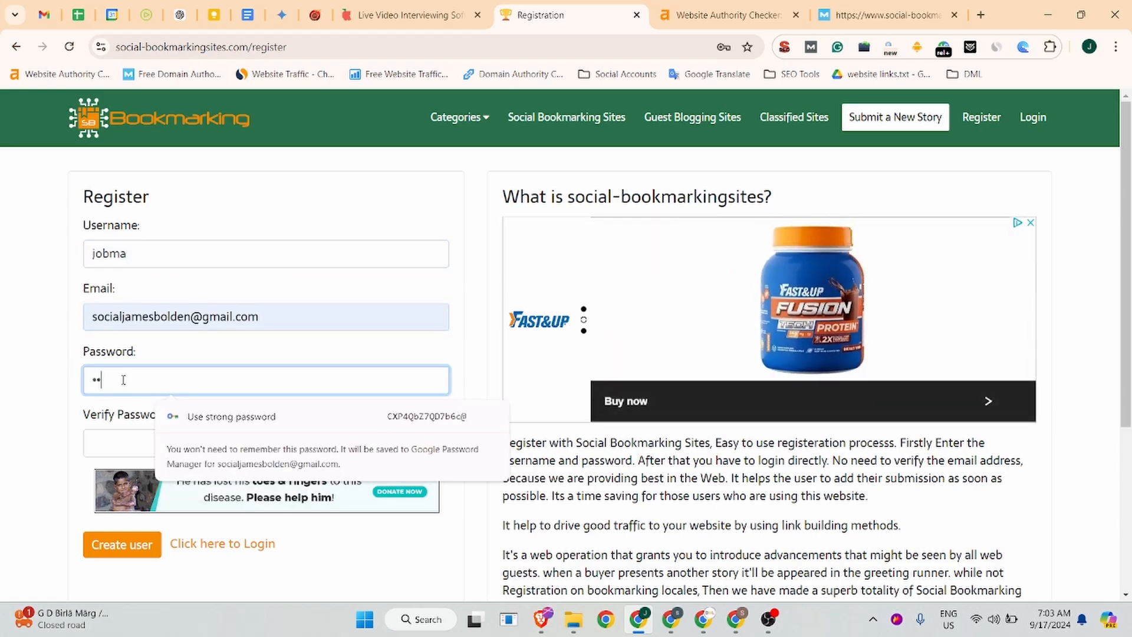
text(••••••••)
key(Tab)
text(••••••••••)
scroll(160, 354, down, 3)
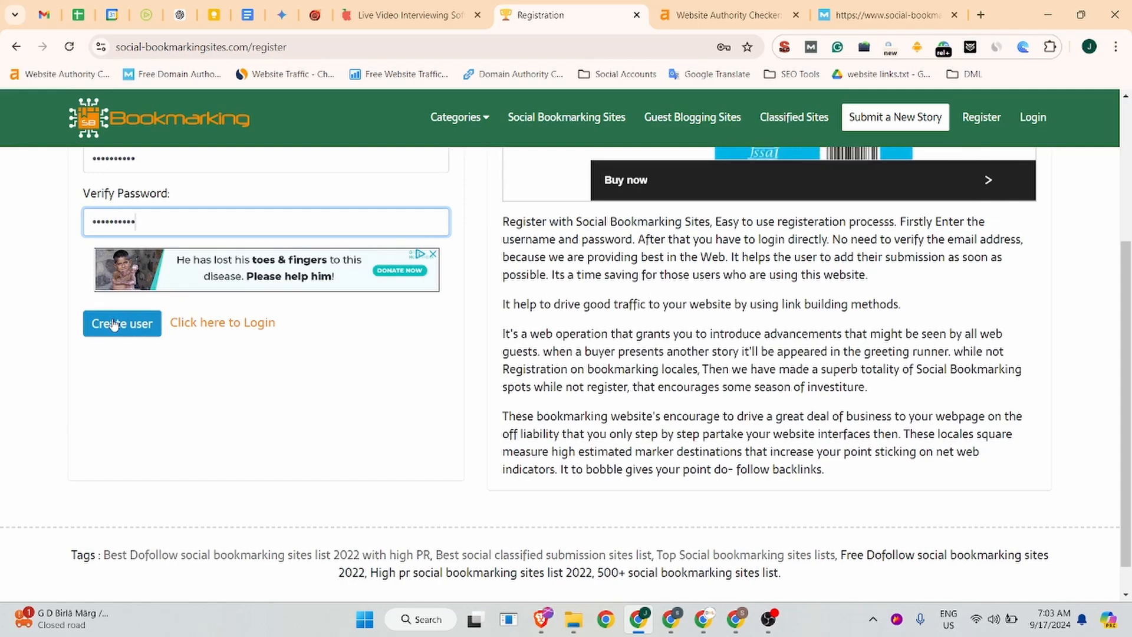
click(114, 325)
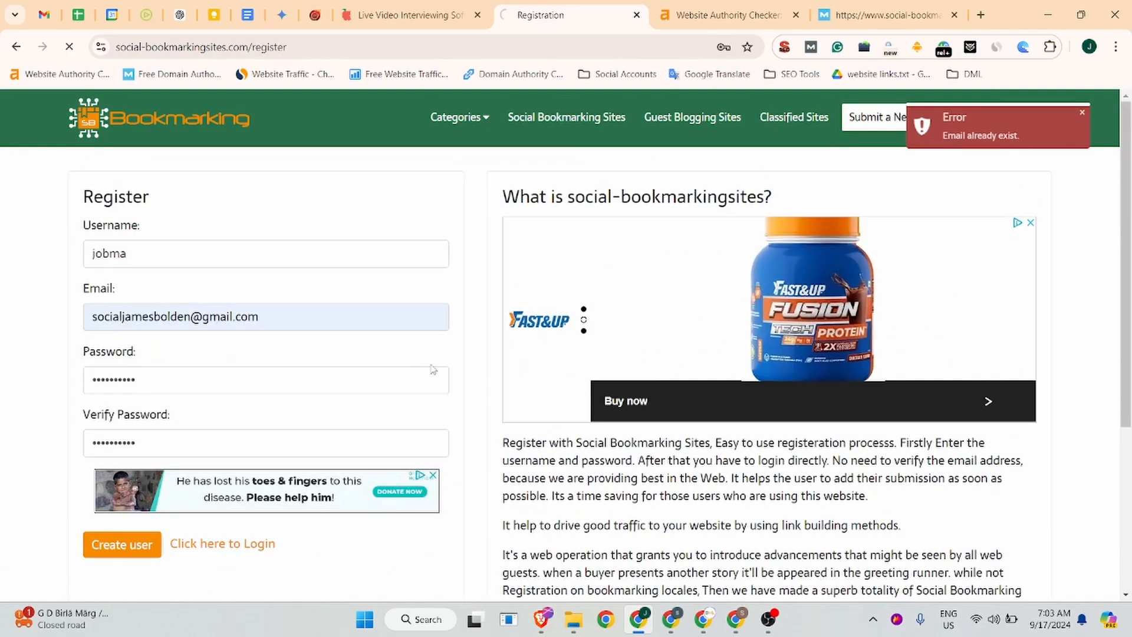
- Log in to the existing jobma account with the saved credentials and open its profile
click(109, 418)
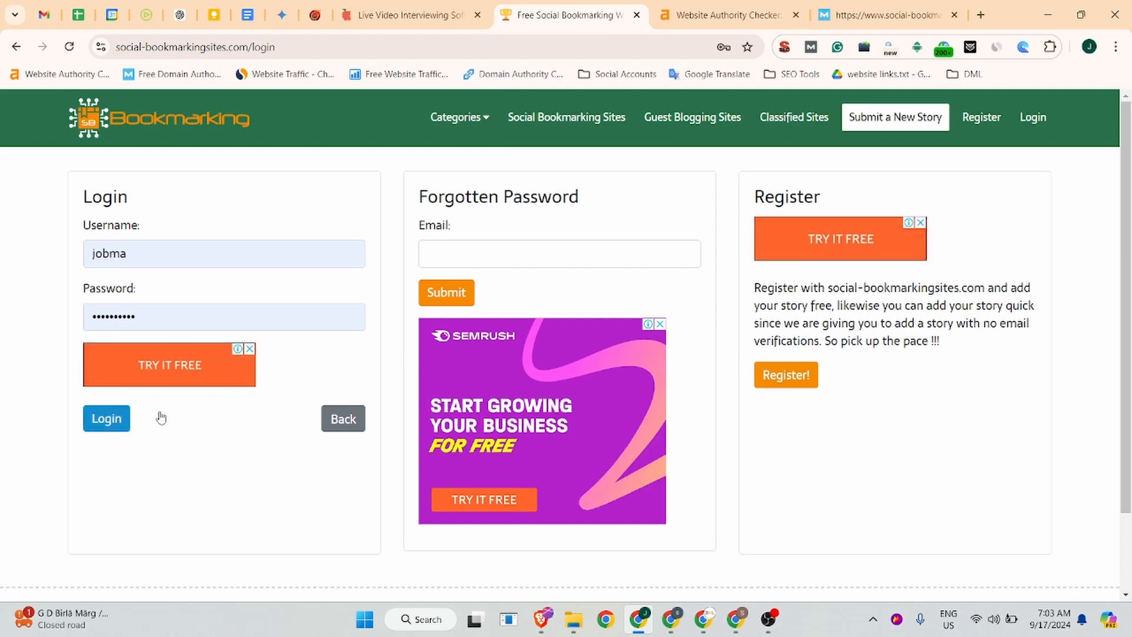
click(104, 424)
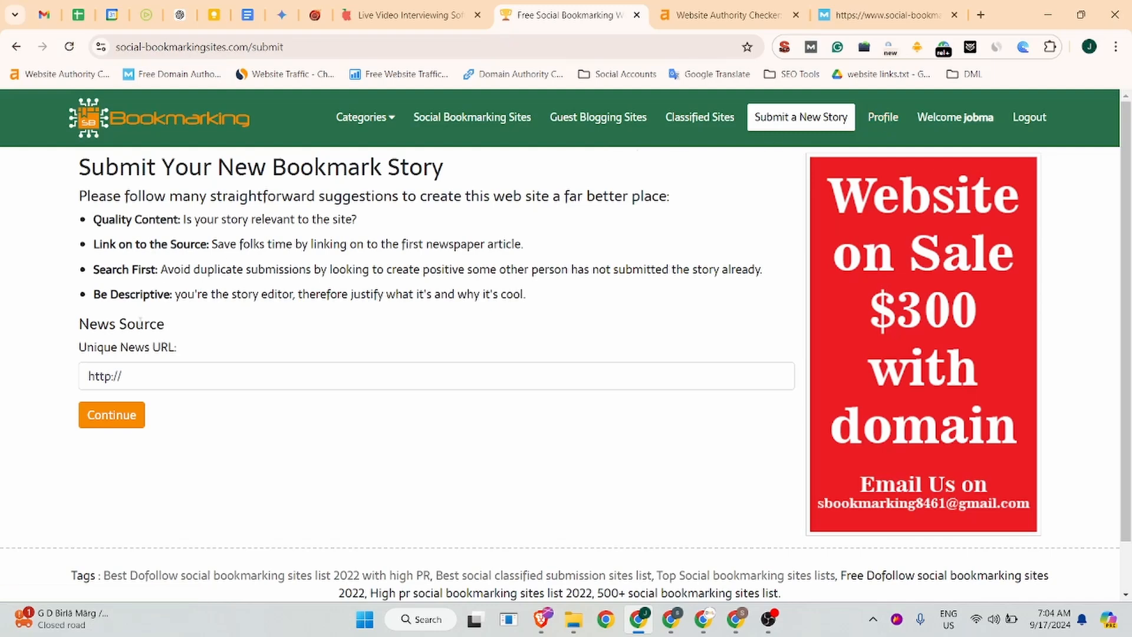
click(133, 378)
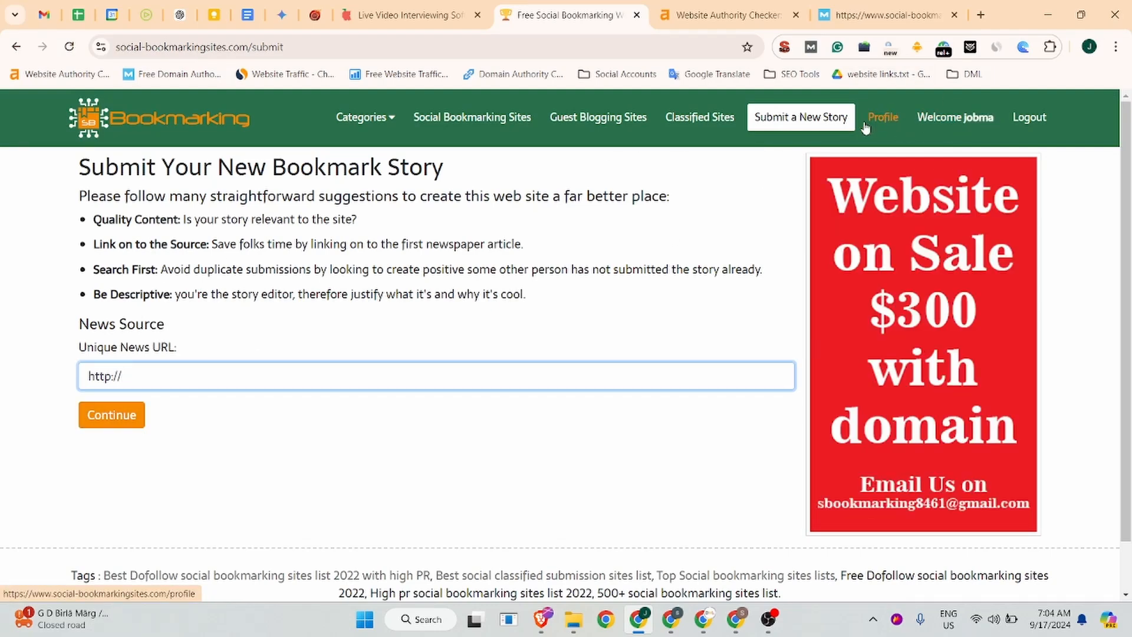
click(884, 121)
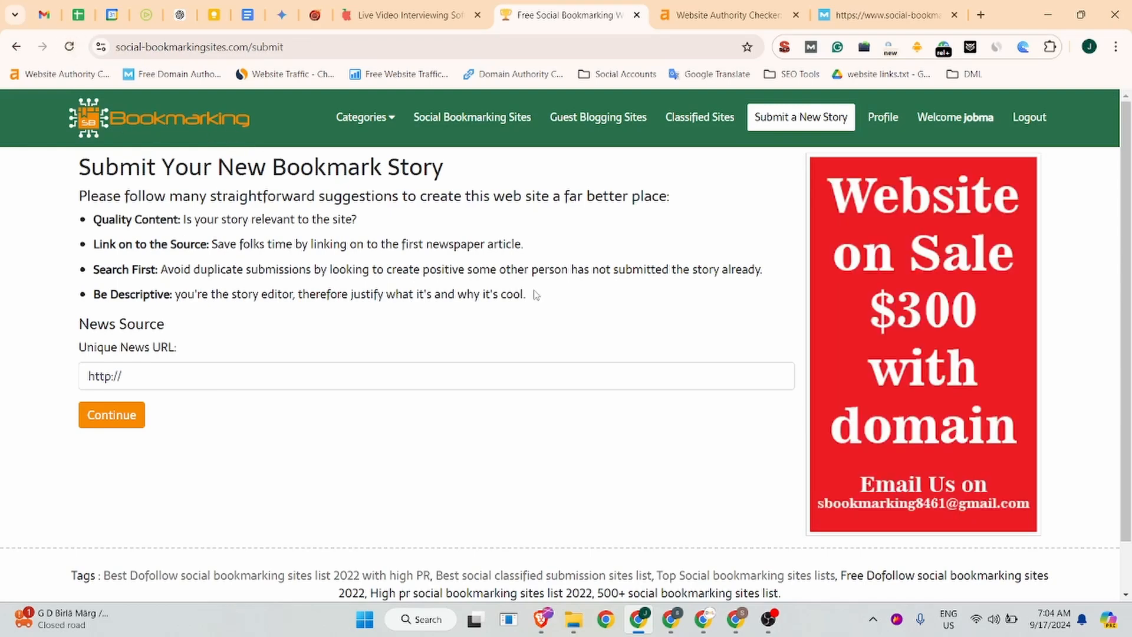
drag(184, 373, 83, 377)
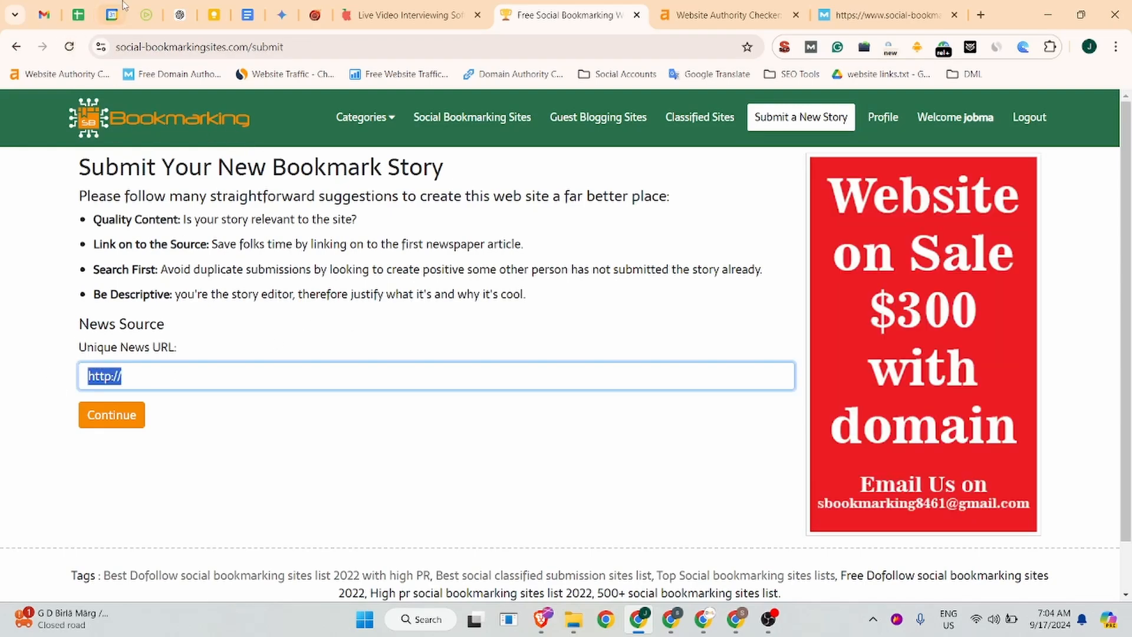
click(146, 14)
click(271, 52)
key(ctrl+c)
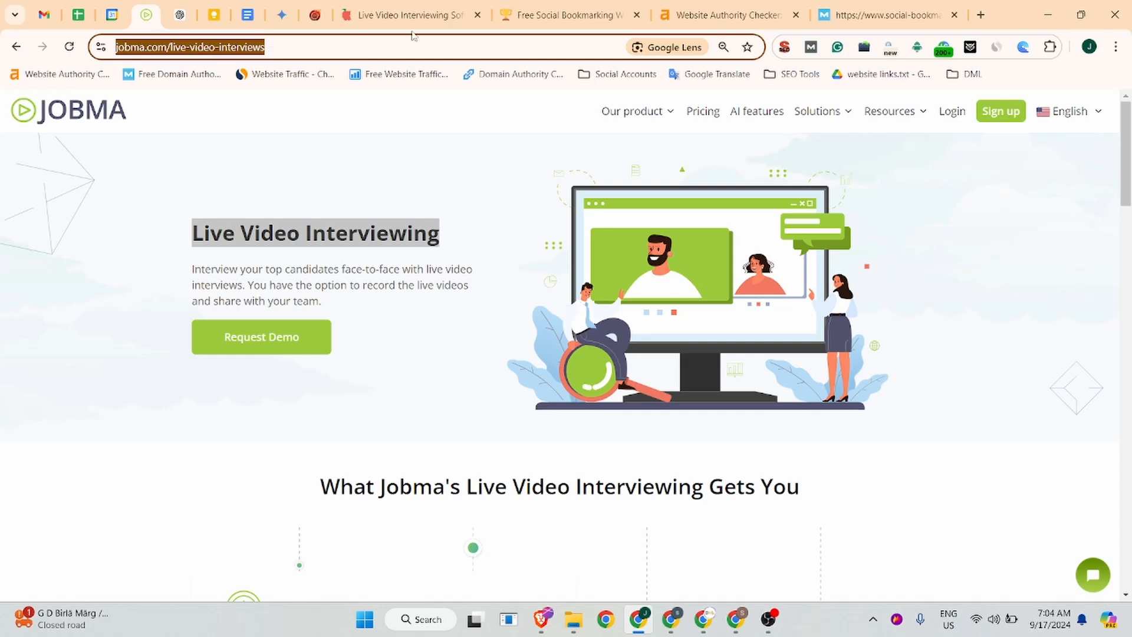
click(570, 6)
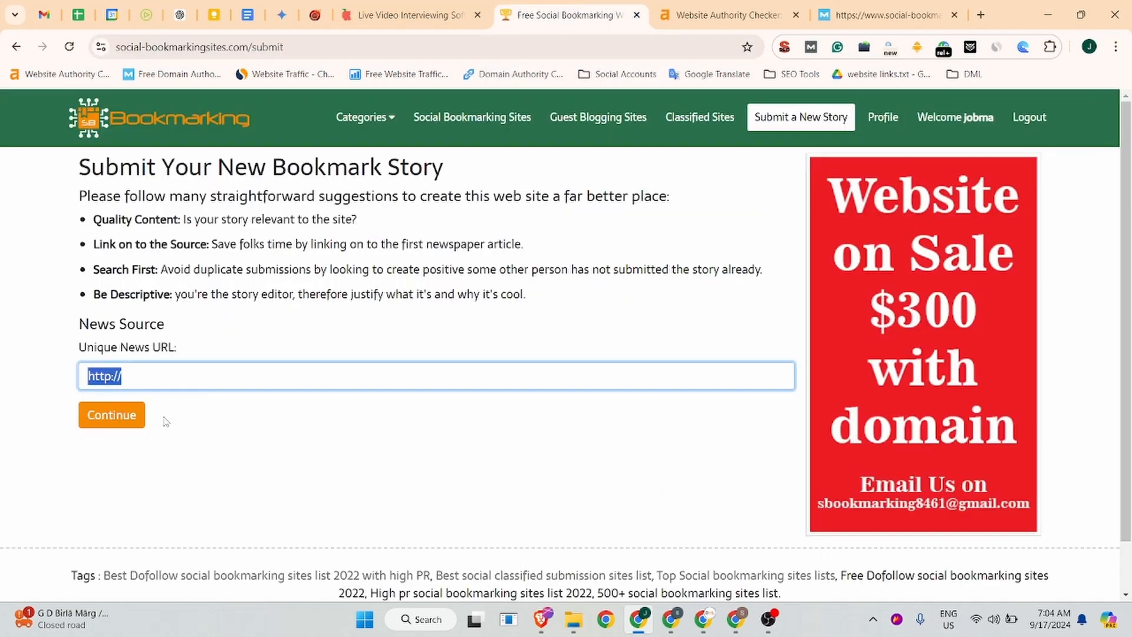
key(ctrl+v)
click(110, 415)
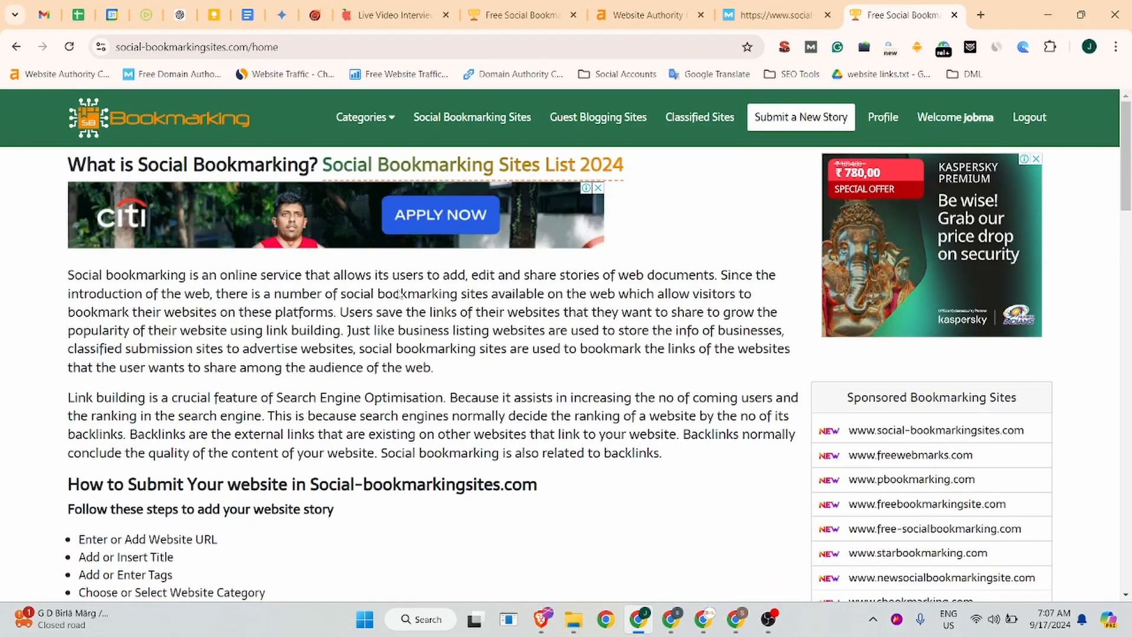
- Find the published story "Live Video Interviewing Software | Jobma" on the home page and open its full page
scroll(442, 229, down, 3)
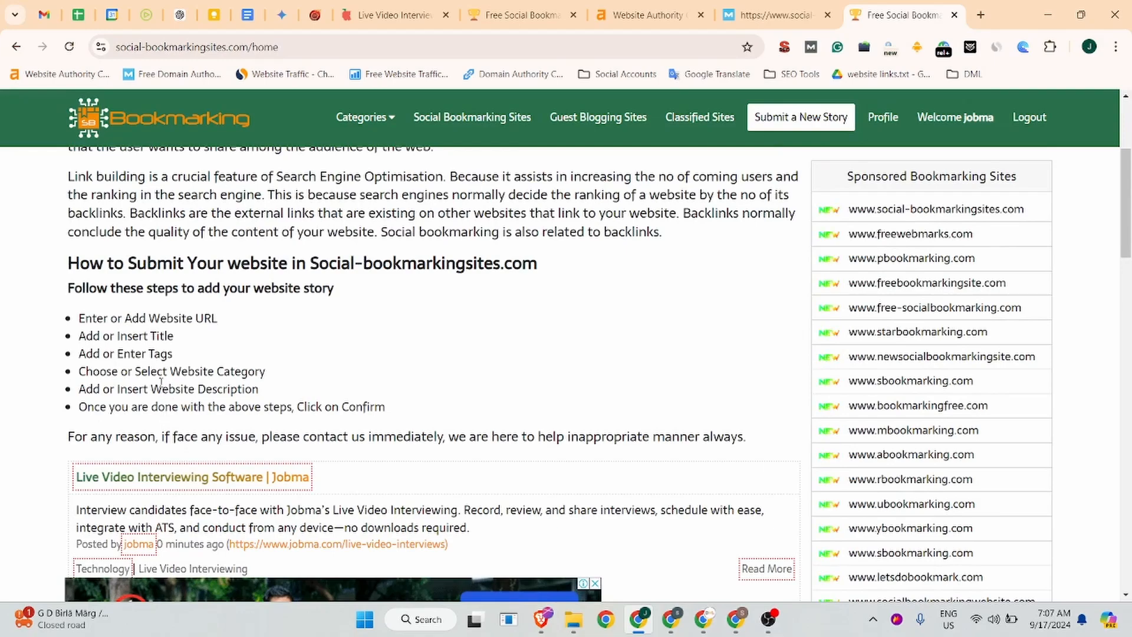
scroll(243, 303, up, 3)
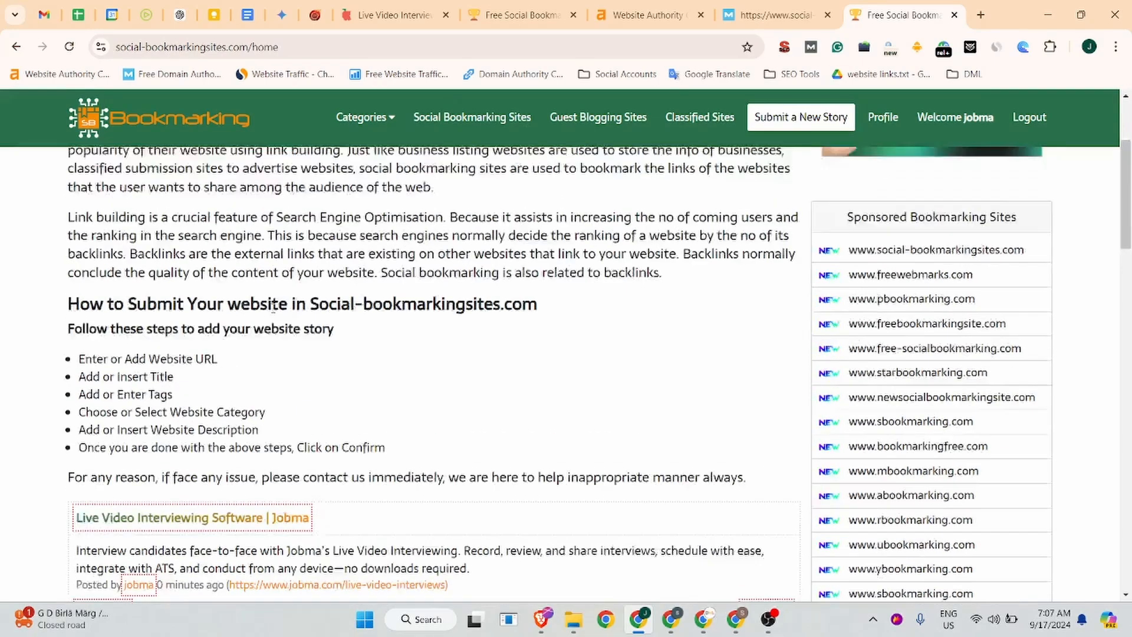
scroll(243, 295, down, 3)
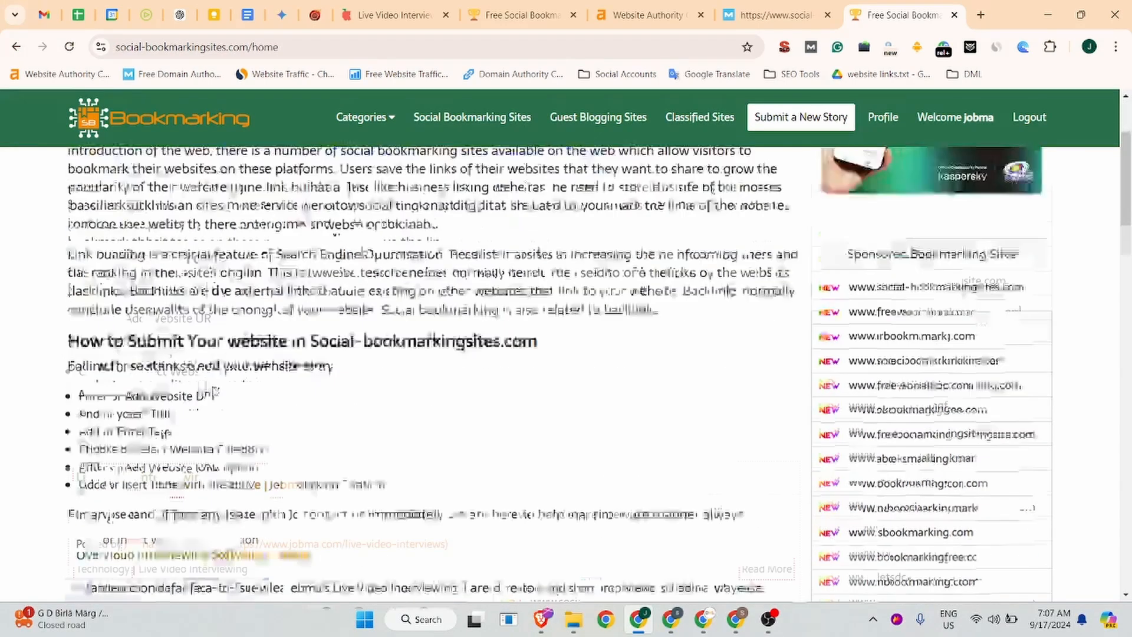
scroll(210, 381, down, 1)
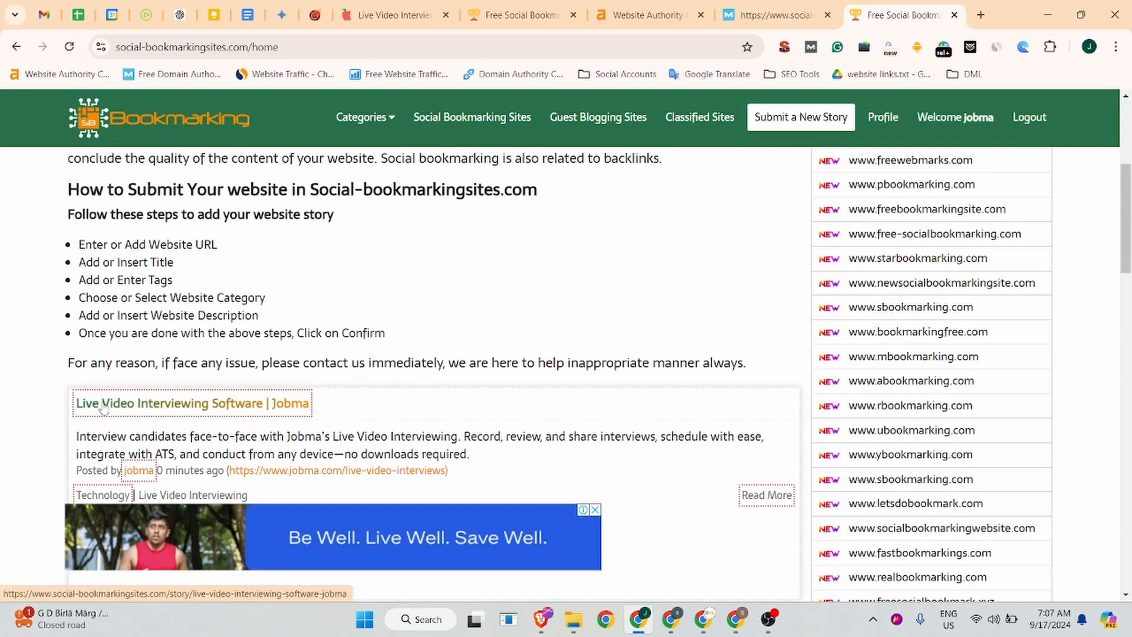
scroll(486, 417, down, 3)
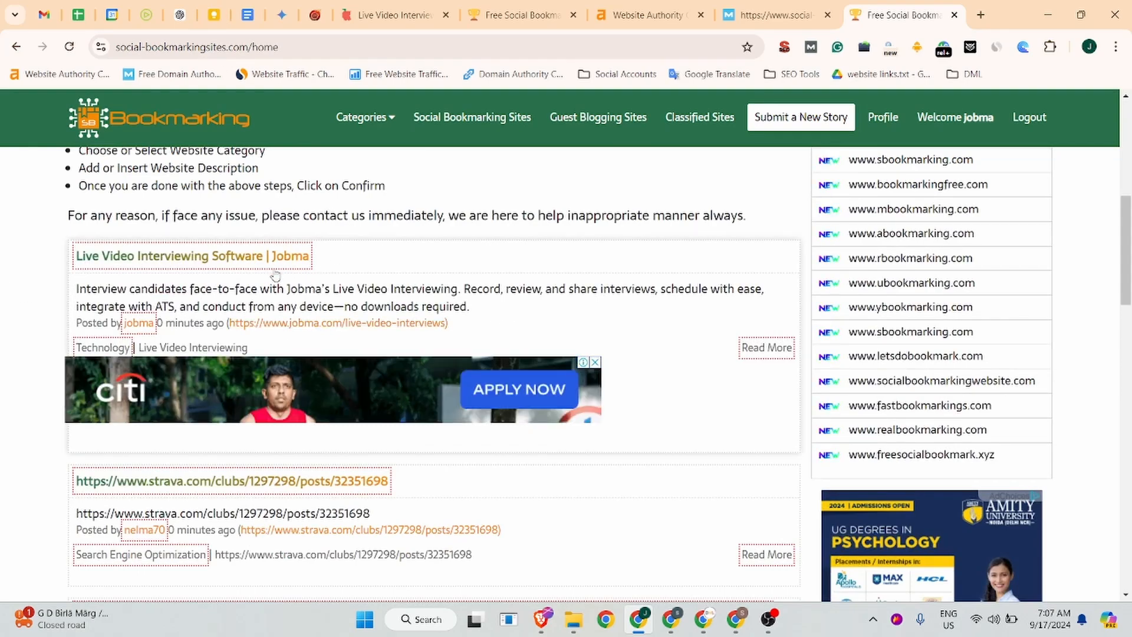
click(770, 353)
scroll(772, 358, down, 5)
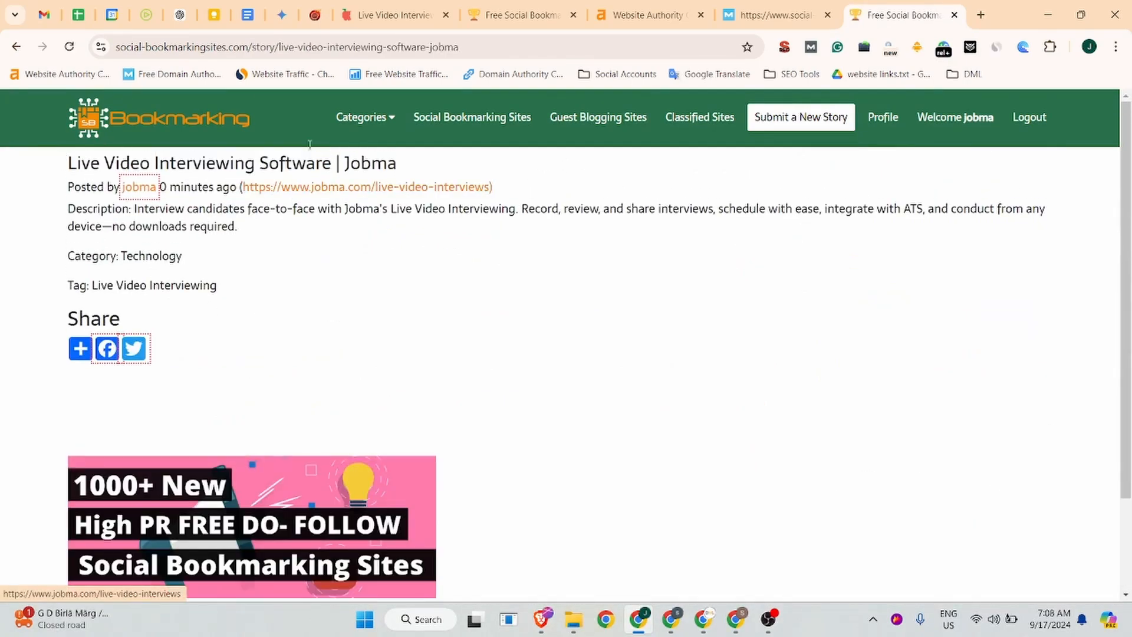
- Select the story page's address, inspect the HTML of its Jobma link, close the developer tools, and dismiss the browser notification
click(526, 49)
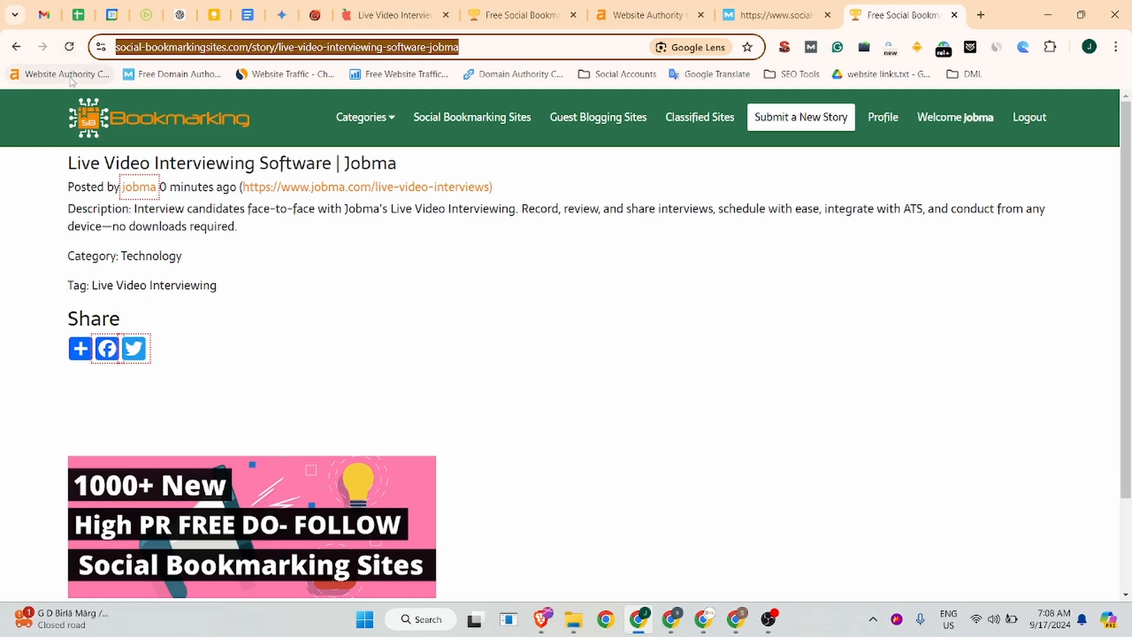
right_click(335, 188)
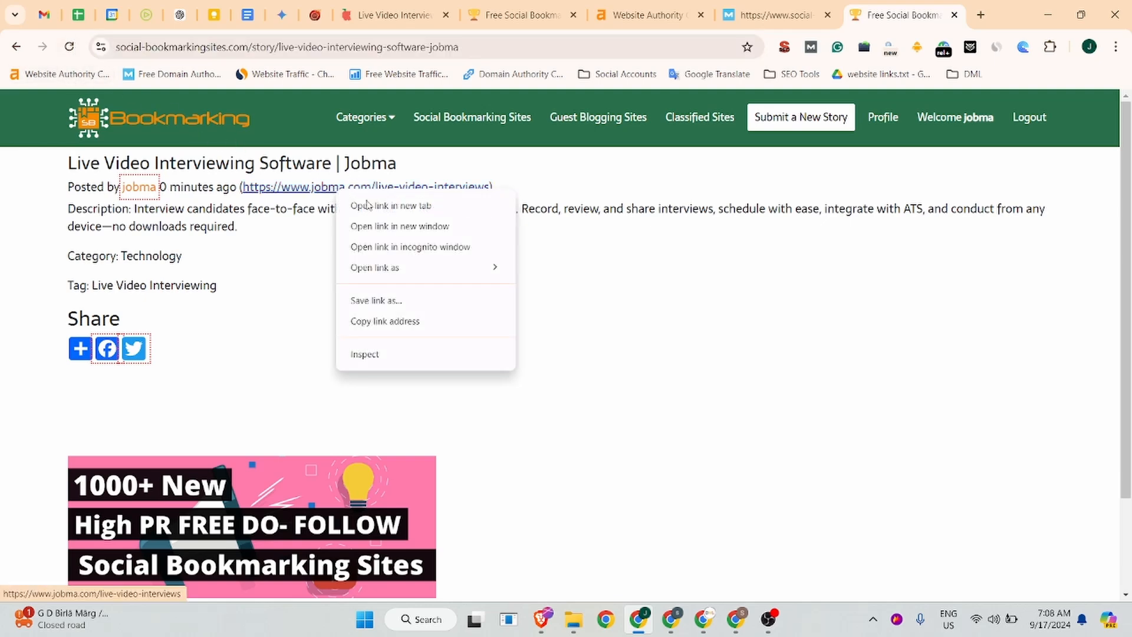
click(365, 353)
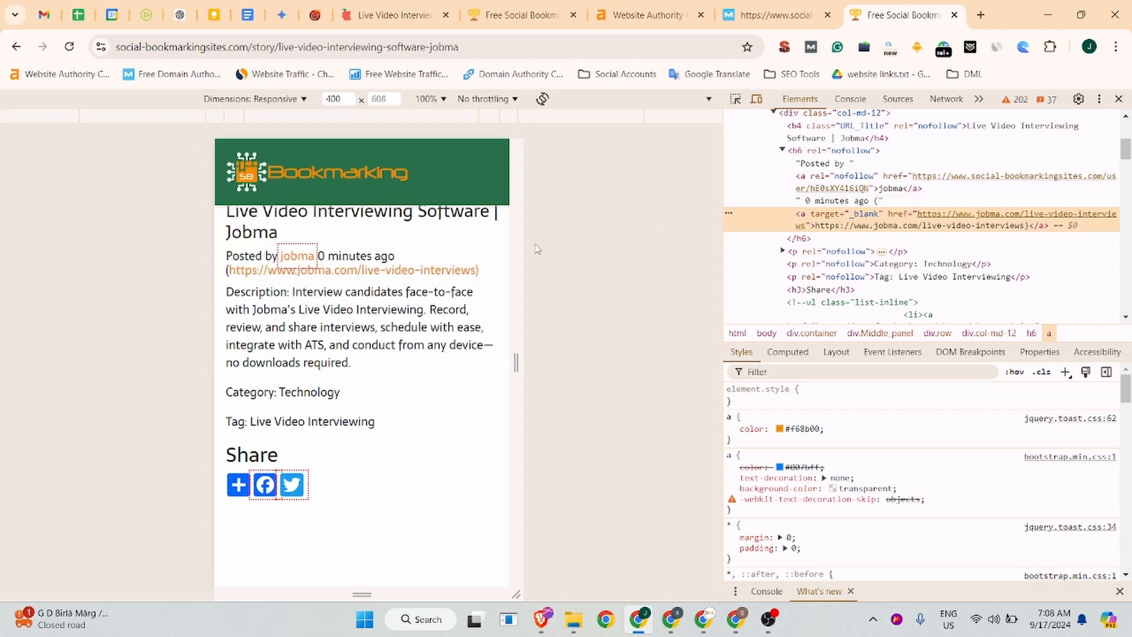
click(1119, 99)
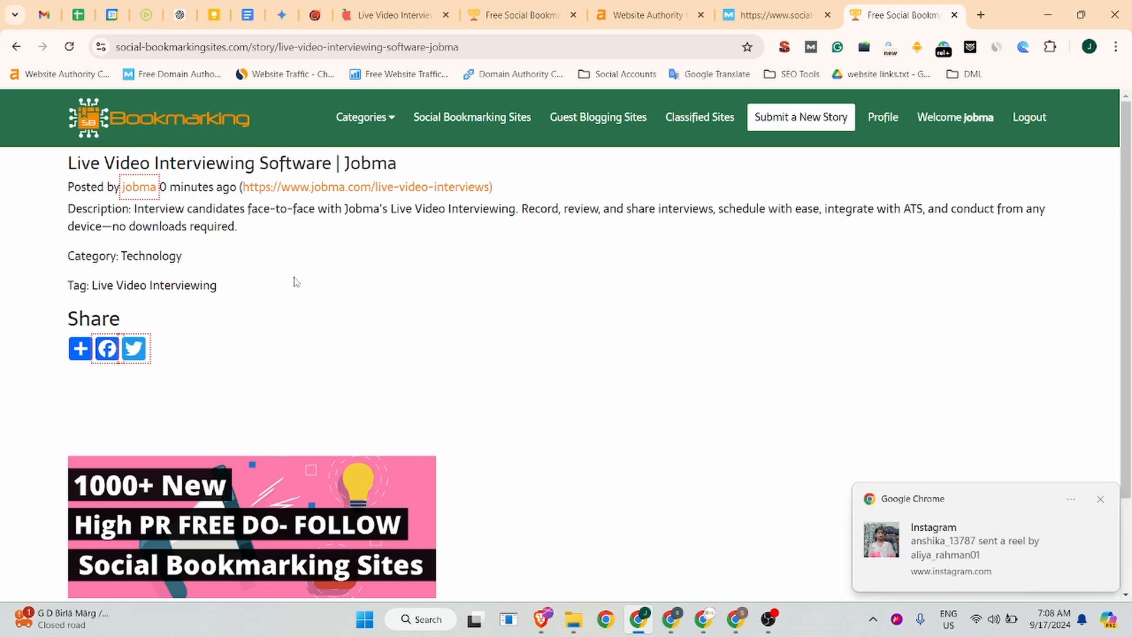
click(1101, 499)
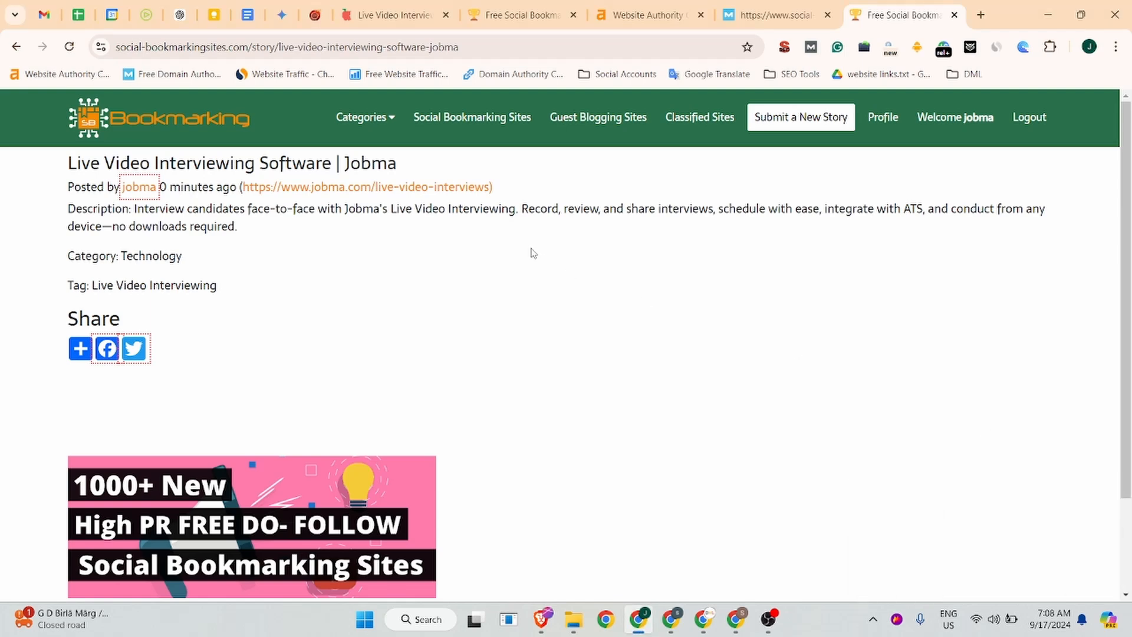